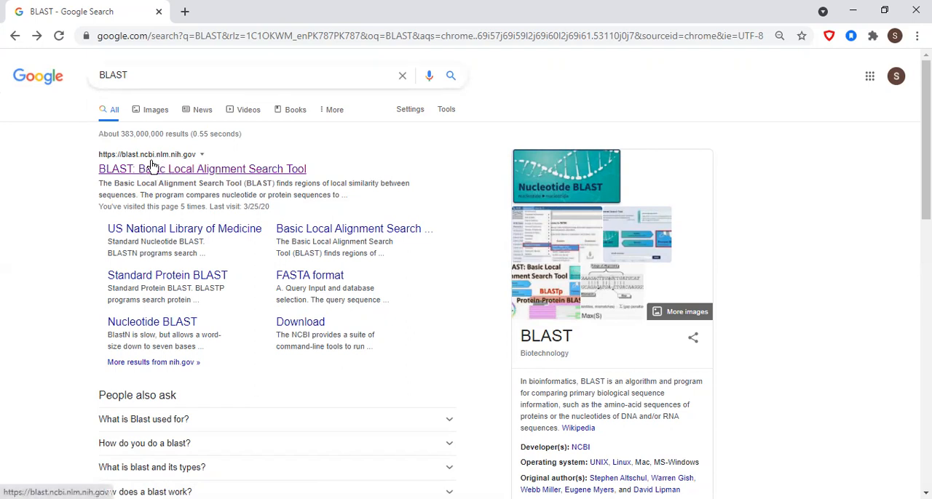
Open the NCBI BLAST site from the search results and go to the Nucleotide BLAST search form.
left_click(211, 174)
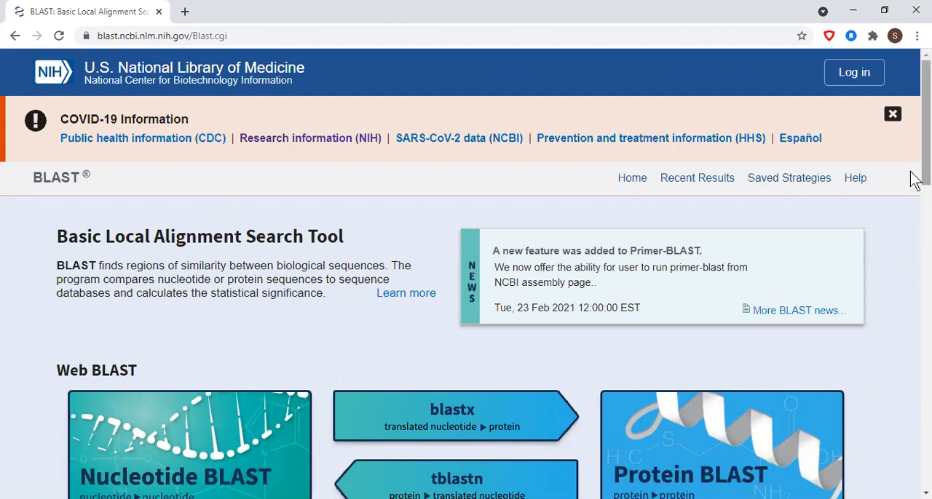
left_click_drag(915, 180, 911, 242)
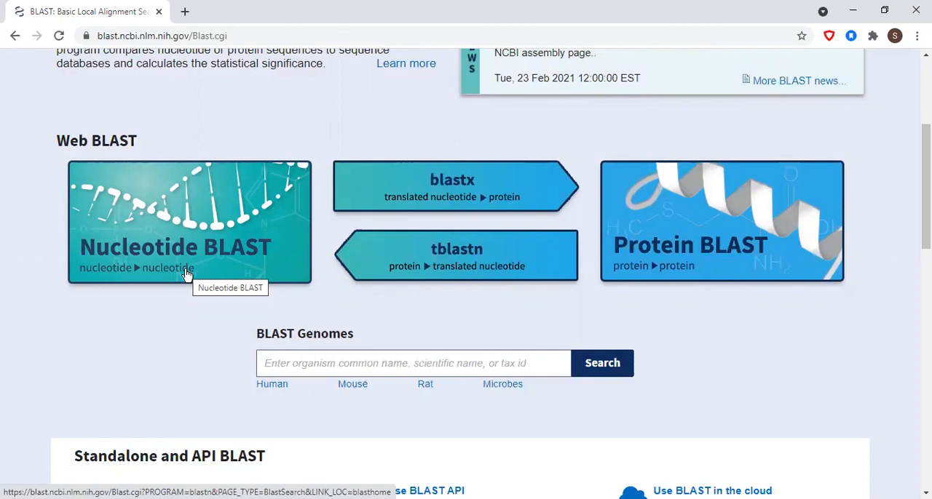
left_click(146, 220)
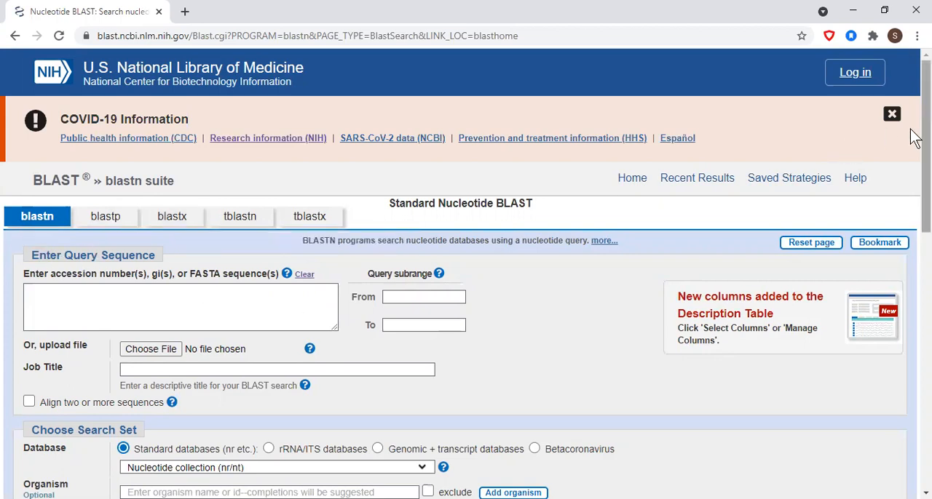
Review the query sequence fields, the available standard databases, and the program selection options on the blastn form.
left_click_drag(915, 138, 915, 158)
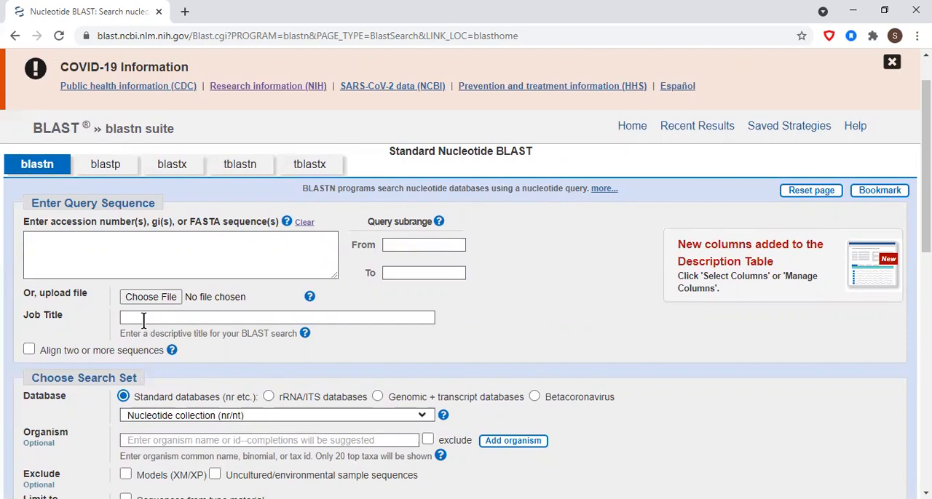
left_click_drag(915, 195, 910, 250)
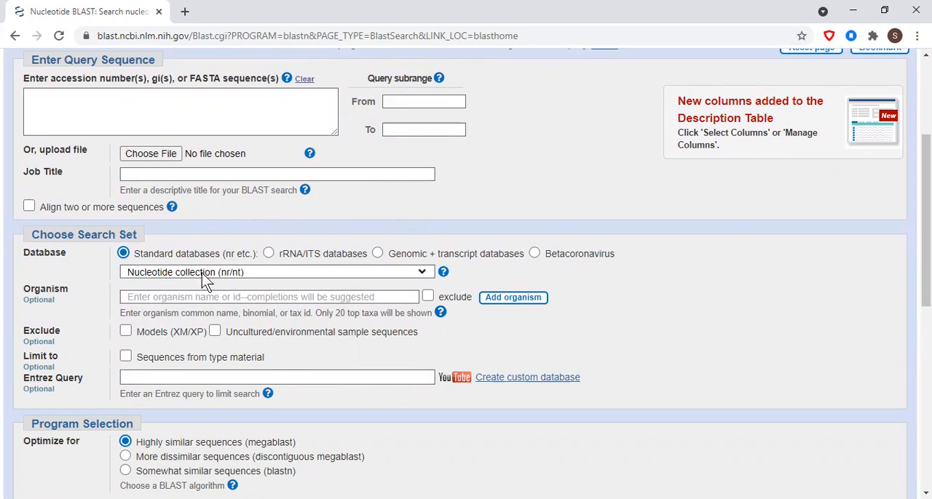
left_click(297, 272)
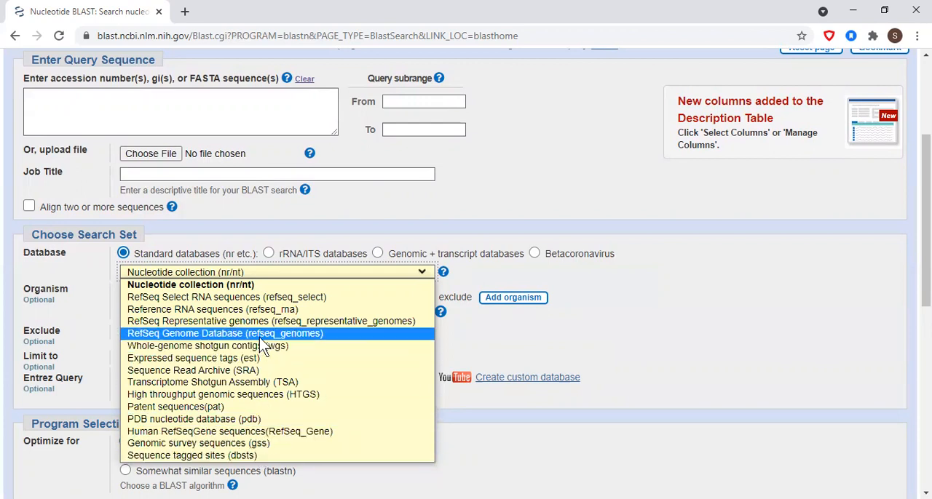
left_click(603, 322)
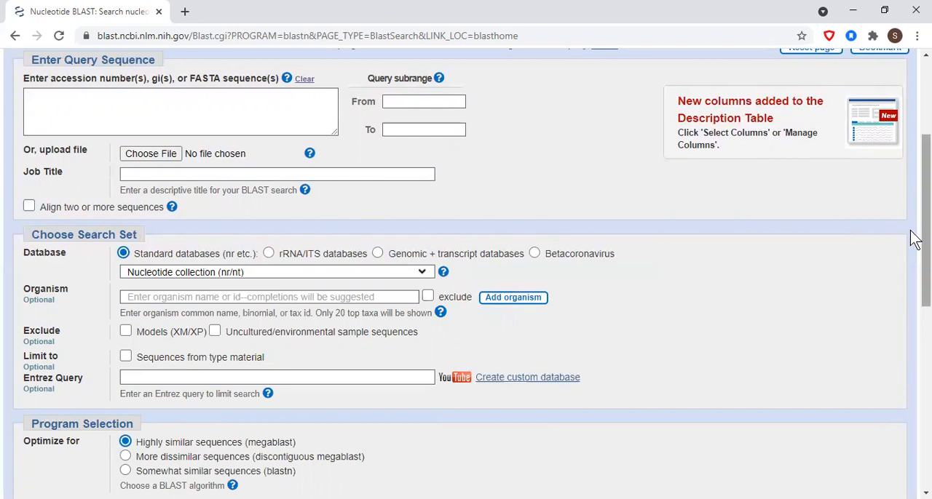
left_click_drag(911, 235, 915, 284)
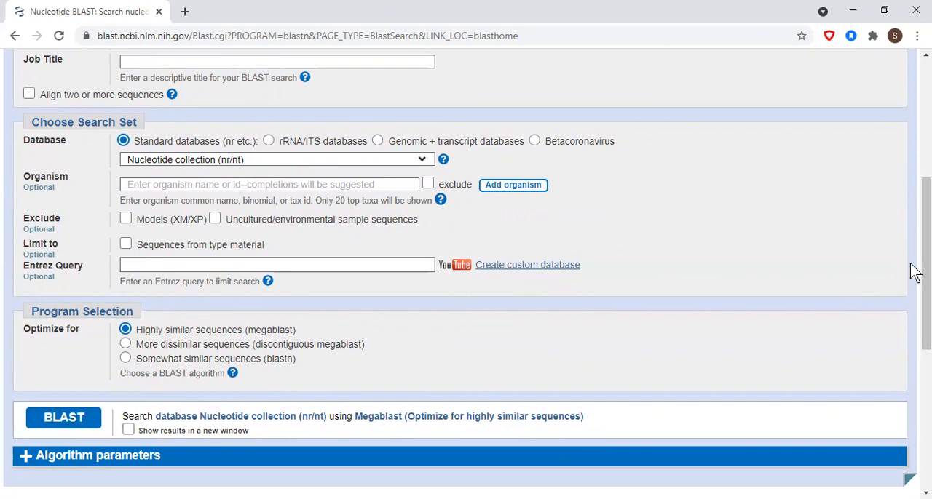
left_click_drag(914, 268, 910, 331)
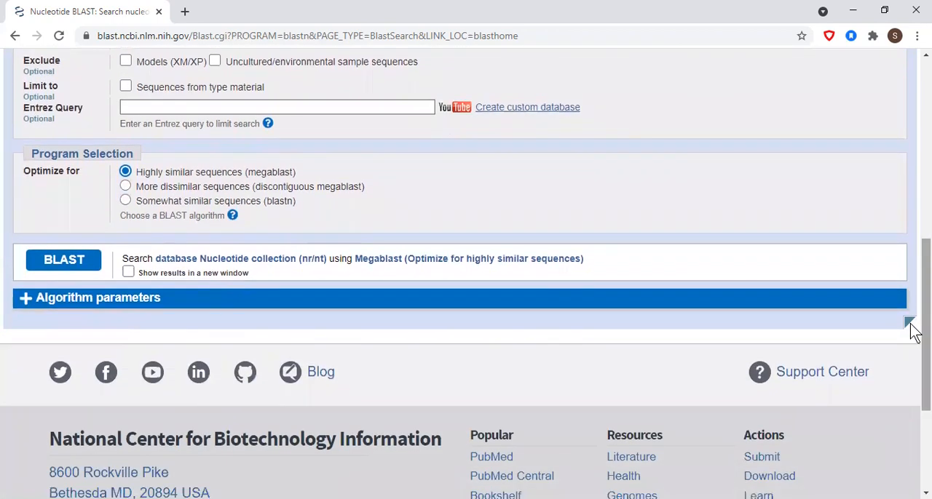
Expand the algorithm parameters and look through the choices for max target sequences and word size.
left_click(24, 300)
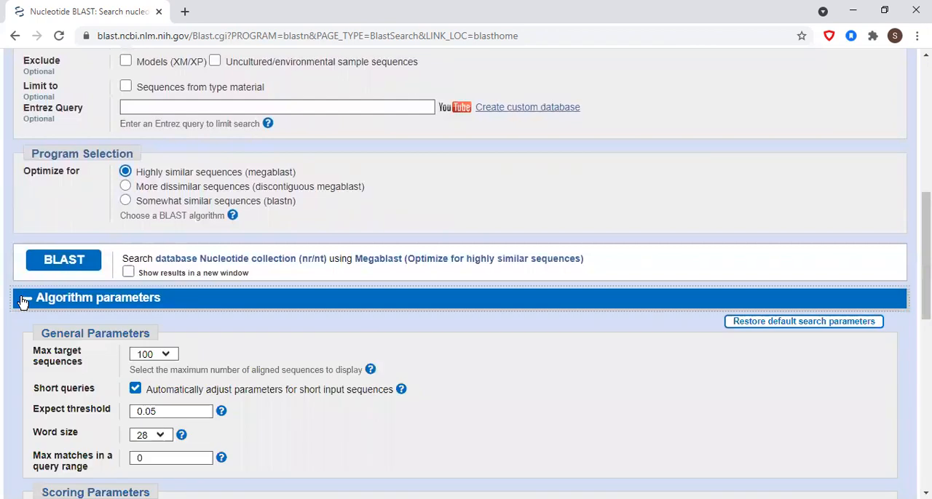
left_click_drag(915, 226, 916, 288)
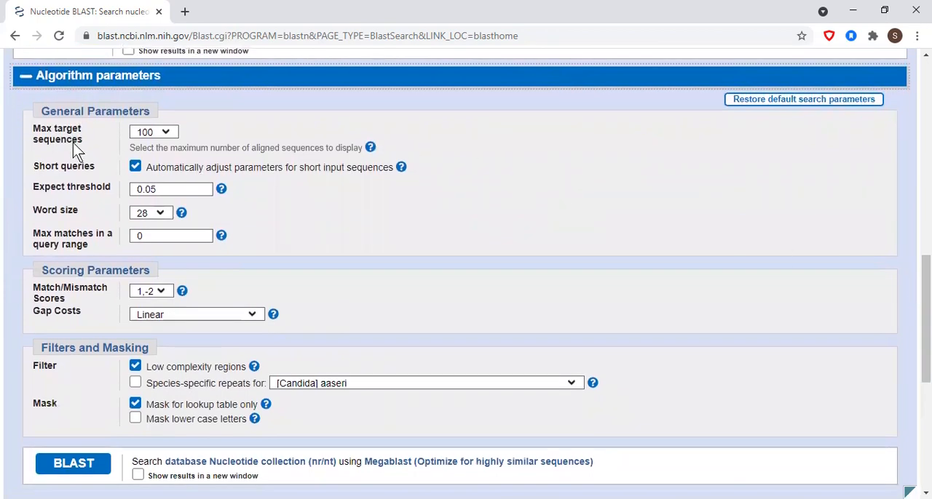
left_click(166, 133)
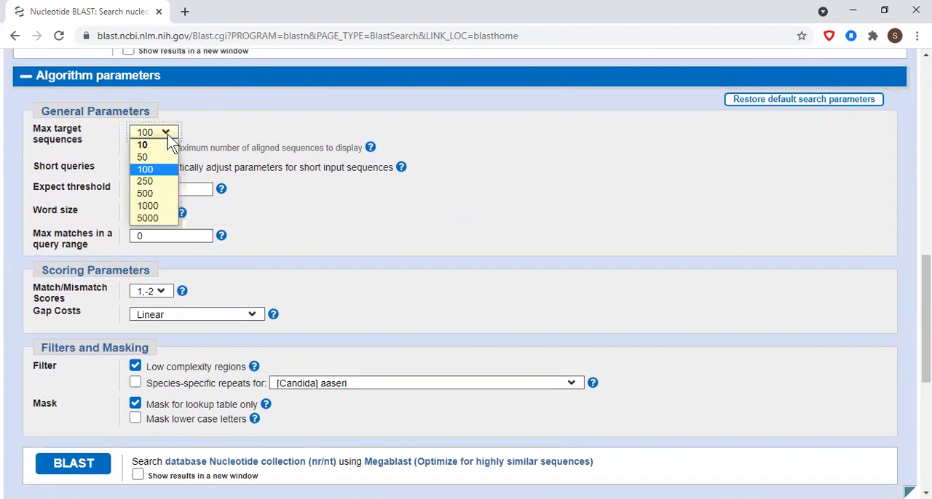
left_click(167, 134)
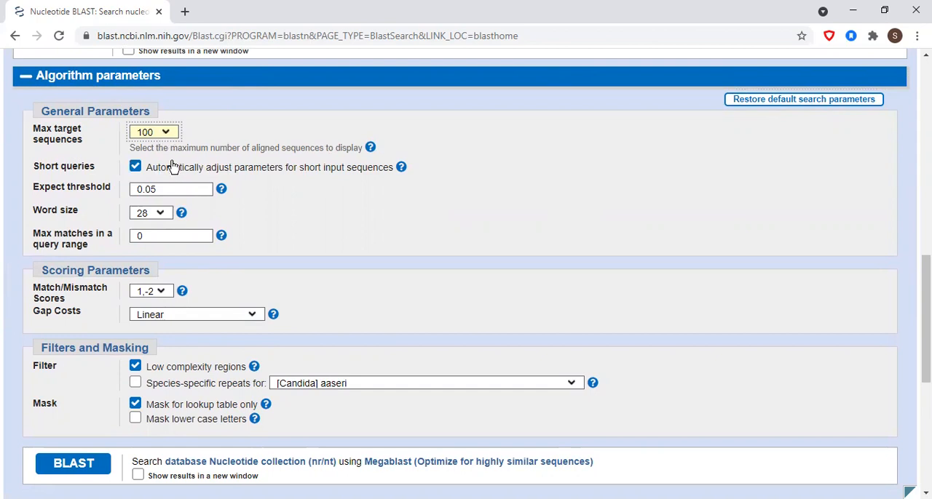
left_click(163, 214)
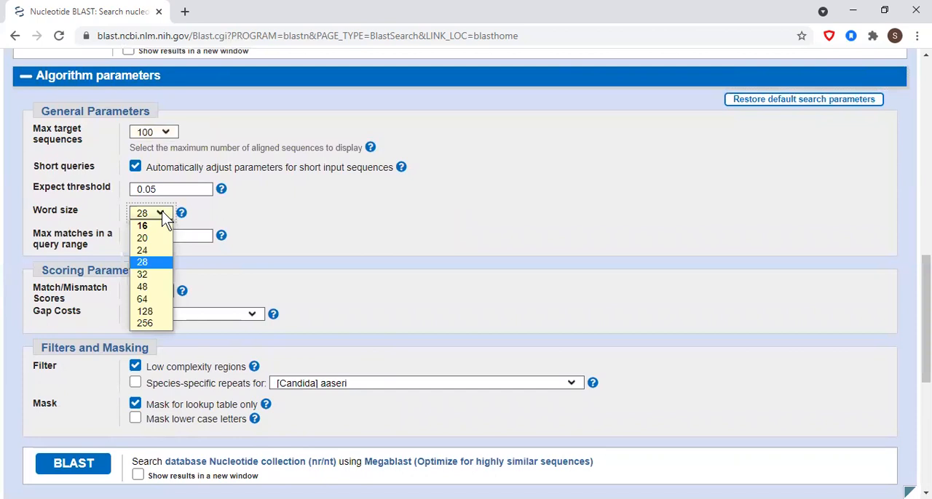
left_click(163, 218)
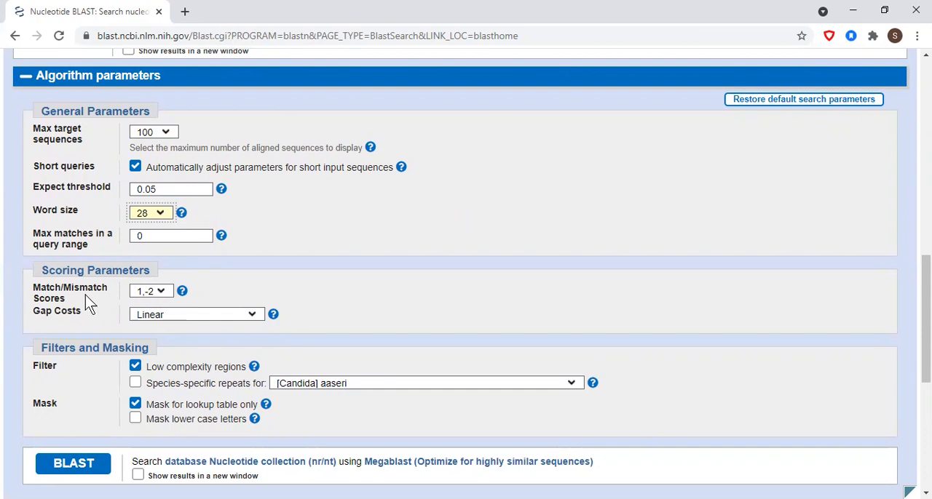
Look through the match/mismatch score and gap cost choices, plus the filter and mask settings.
left_click(164, 291)
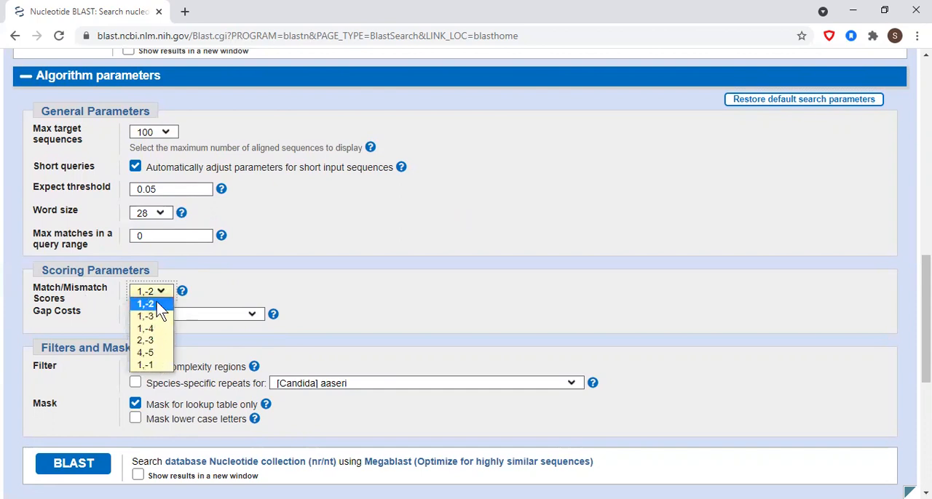
left_click(165, 298)
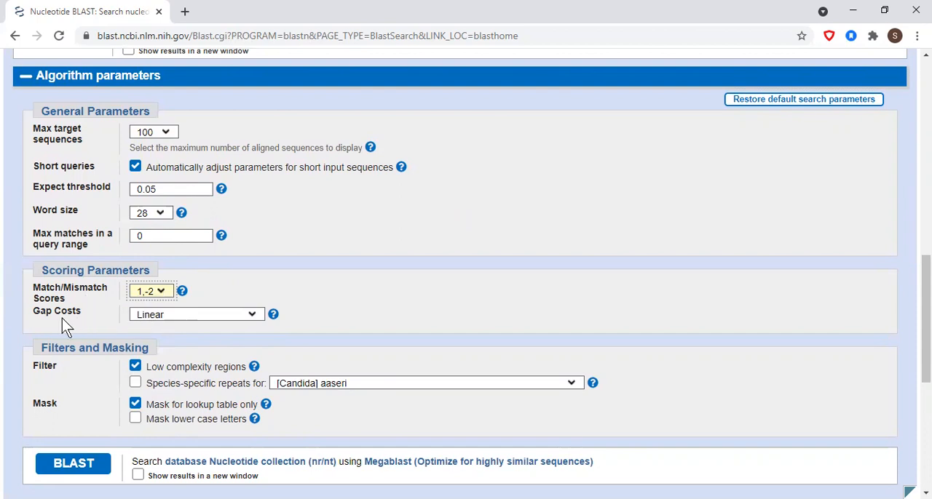
left_click(252, 321)
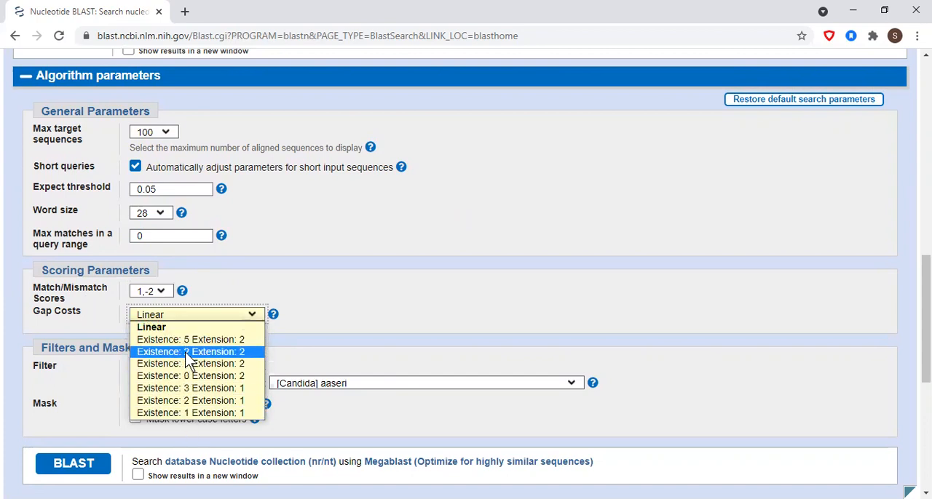
left_click(253, 319)
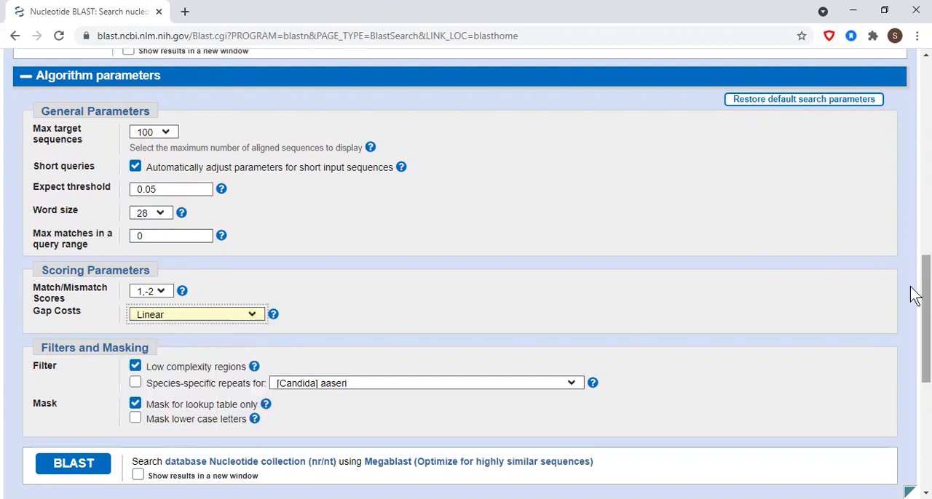
left_click_drag(915, 295, 916, 327)
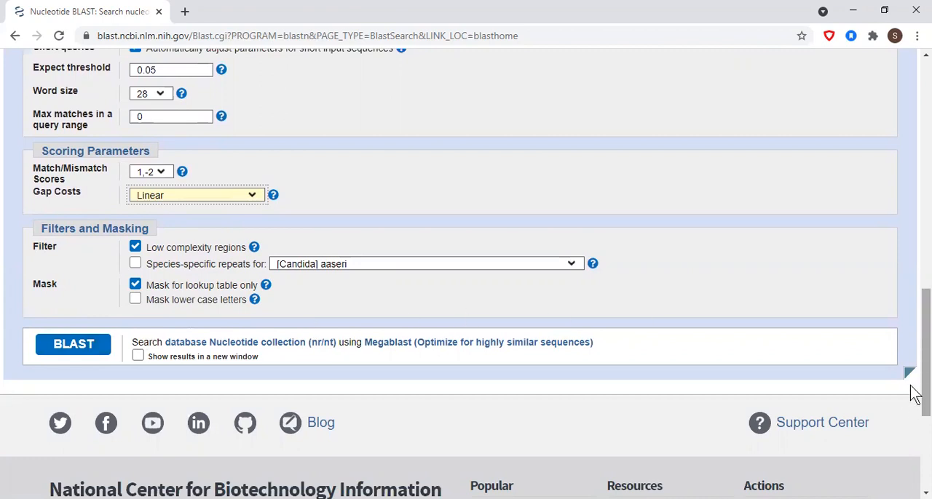
left_click_drag(911, 384, 911, 350)
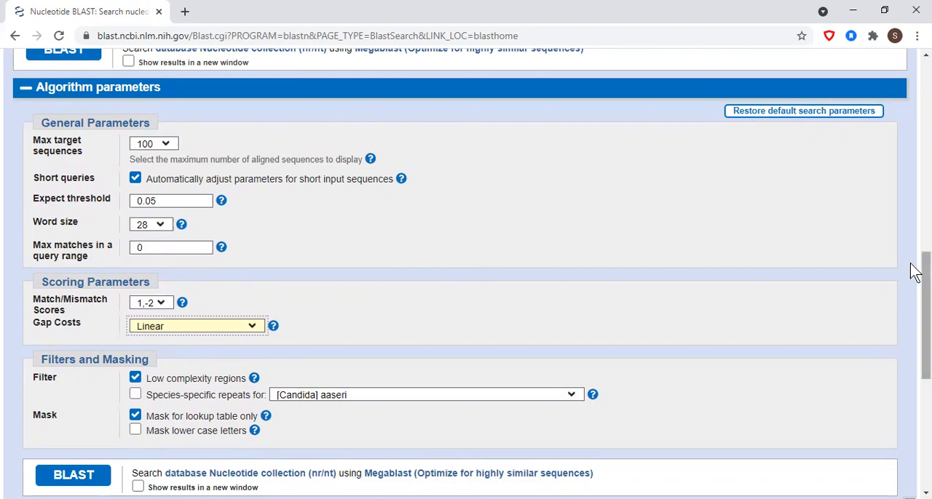
left_click_drag(915, 268, 911, 73)
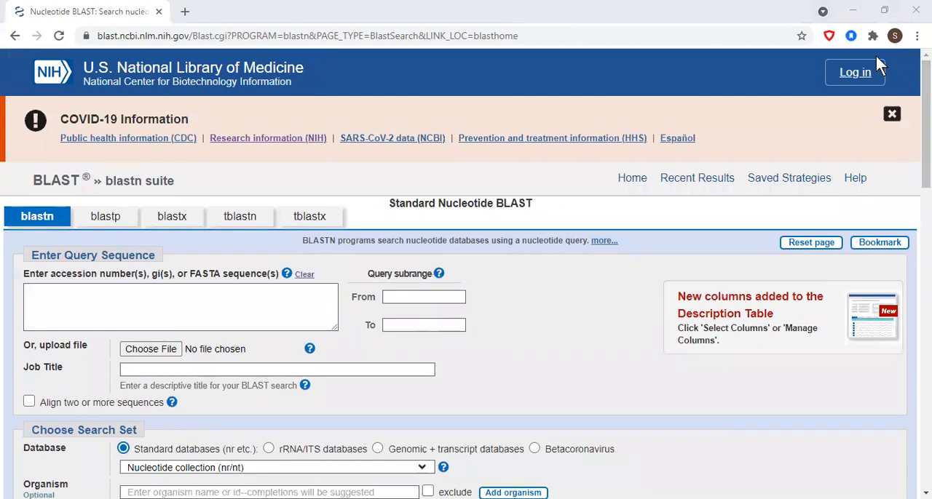
Switch to the Word document and copy the whole nucleotide sequence given under the BLAST exercise question.
key("alt+Tab")
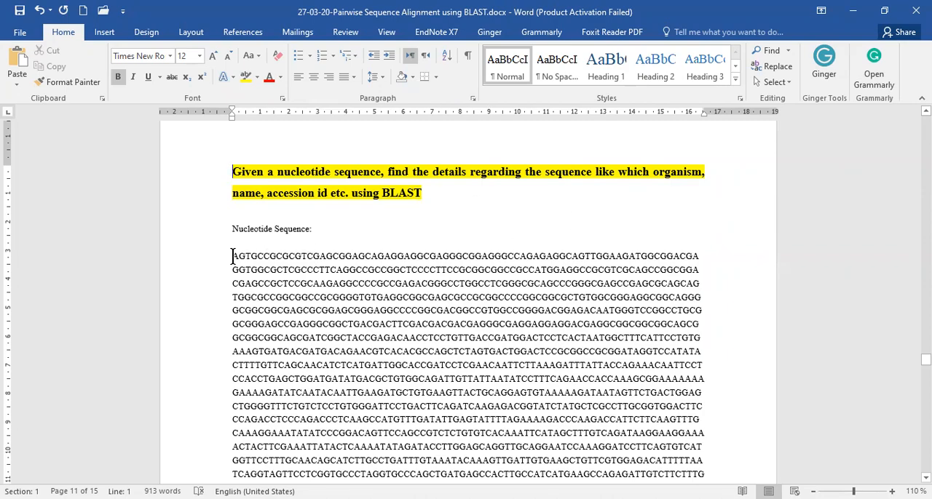
left_click_drag(232, 256, 308, 435)
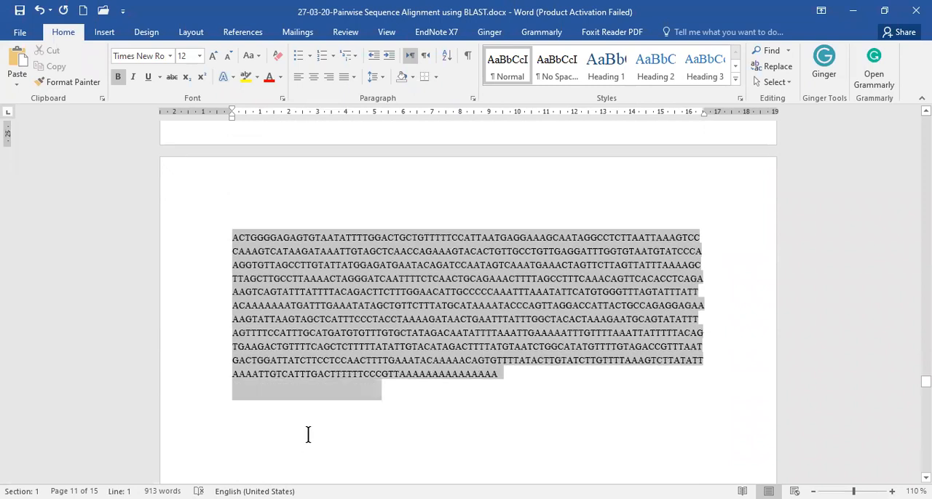
left_click_drag(512, 383, 512, 383)
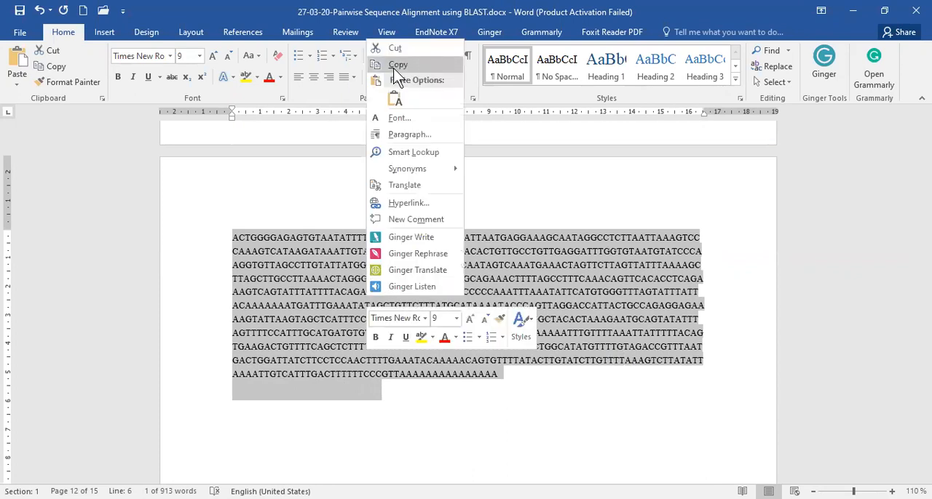
left_click(398, 64)
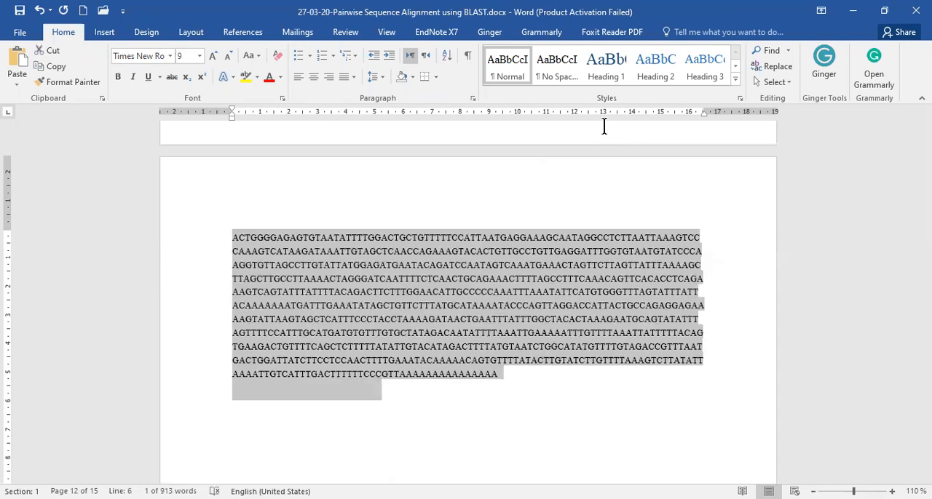
Return to the browser, paste the copied sequence as the blastn query, and remove the blank lines at its end.
key("alt+Tab")
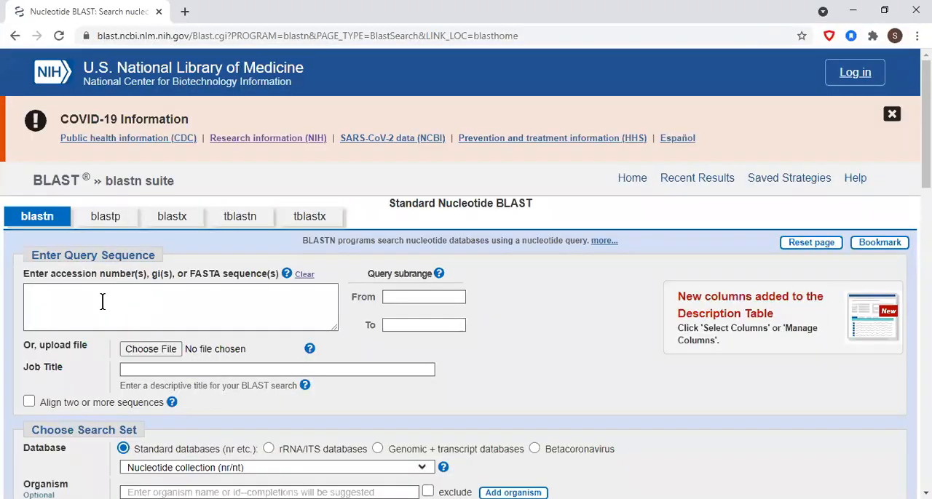
left_click(89, 299)
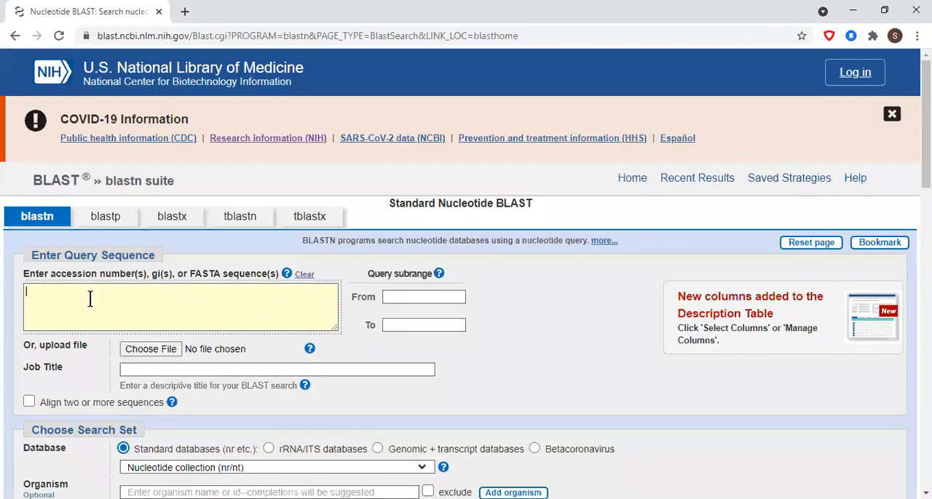
key("ctrl+v")
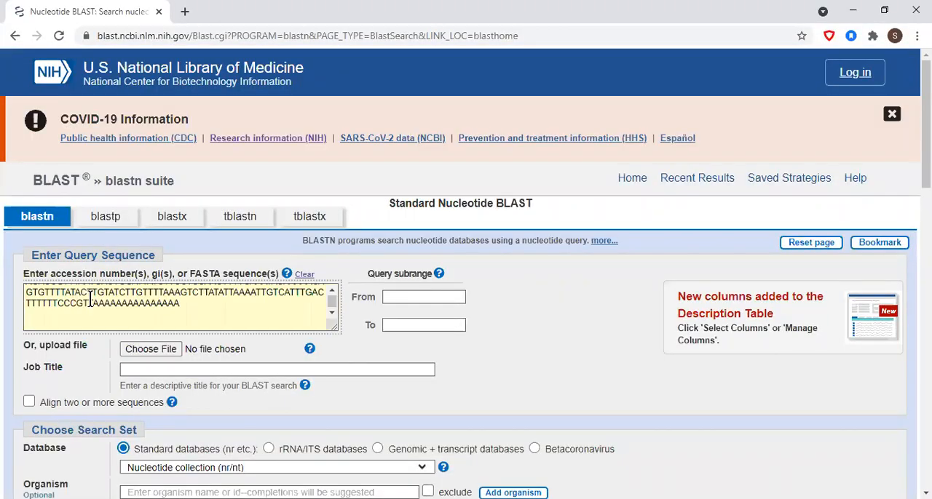
key("BackSpace")
key("BackSpace")
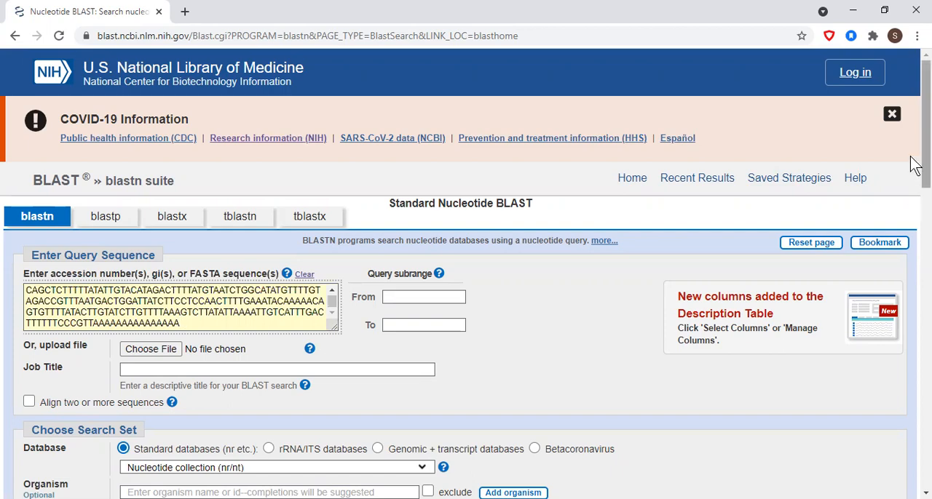
Run the Megablast search against the nucleotide collection (nr/nt) and view the sequences producing significant alignments.
scroll(915, 175, "down", 1)
scroll(915, 174, "down", 3)
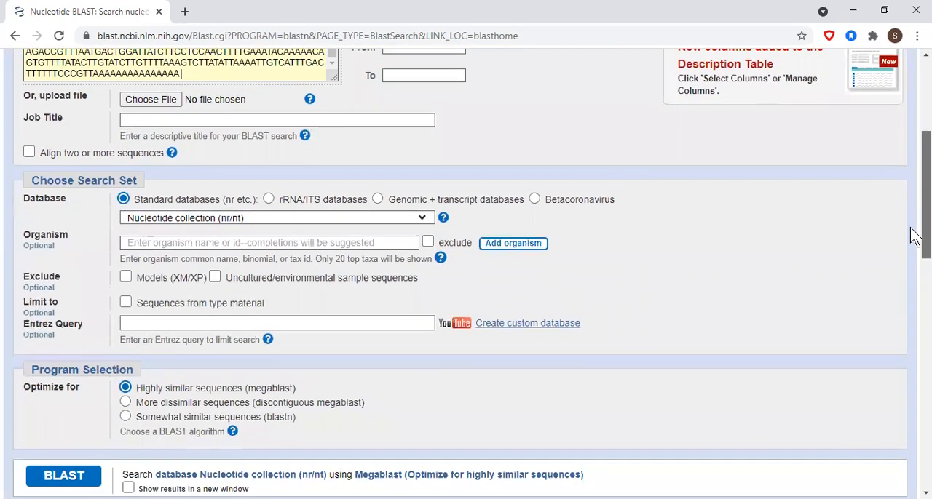
scroll(911, 233, "down", 1)
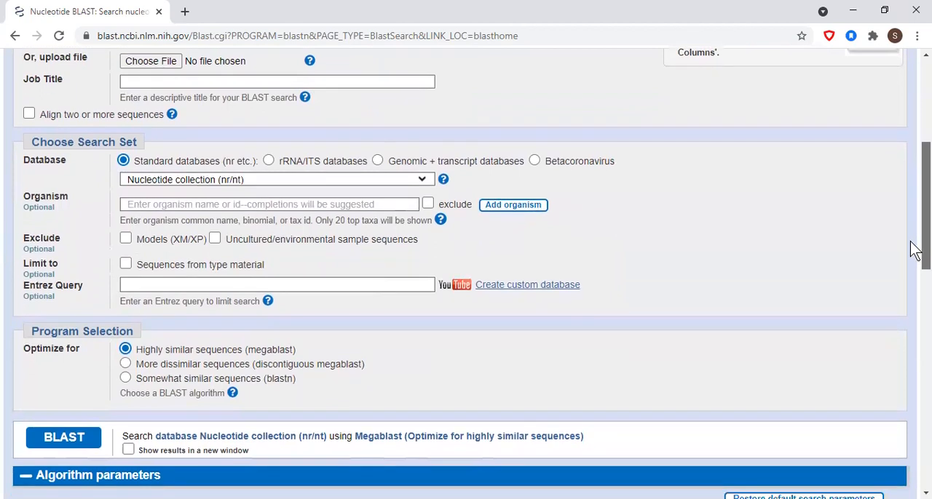
scroll(915, 250, "down", 2)
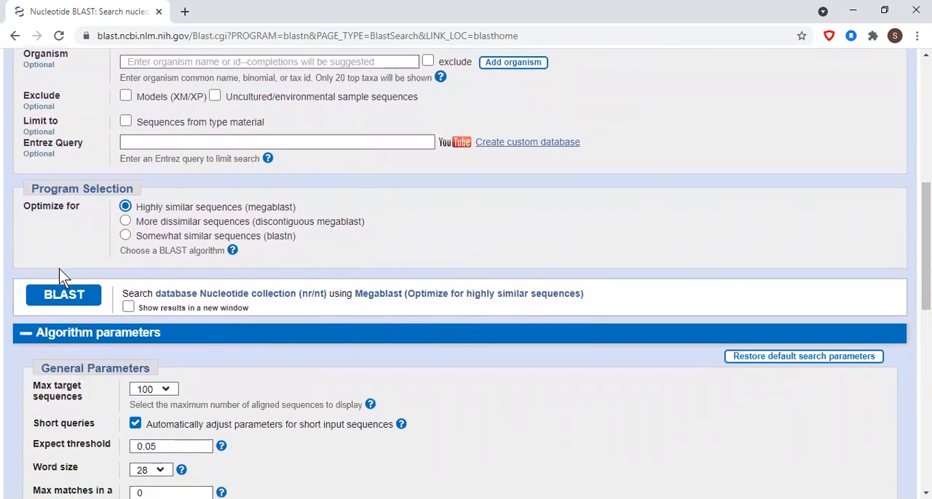
left_click(64, 296)
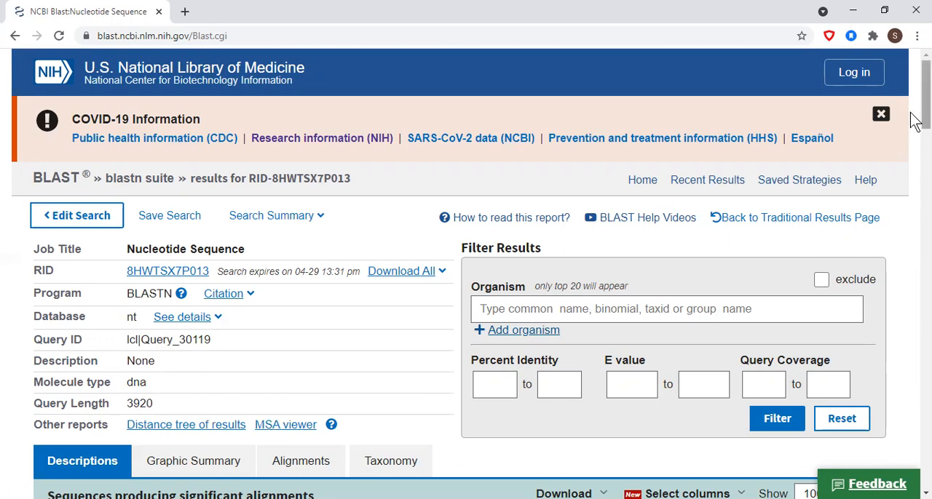
left_click_drag(916, 120, 915, 181)
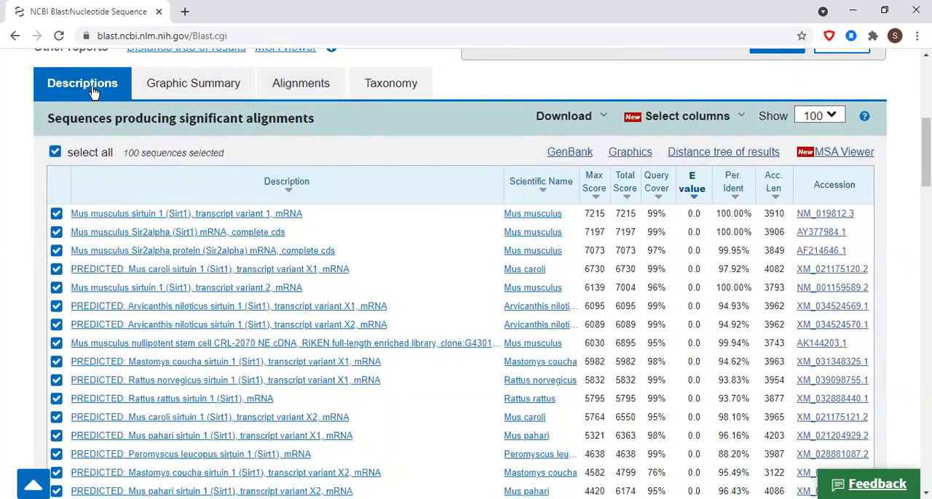
Look briefly at the Graphic Summary, Alignments and Taxonomy views of the BLAST results, and return to the Descriptions view.
left_click(181, 83)
left_click(285, 83)
left_click(391, 83)
left_click(72, 89)
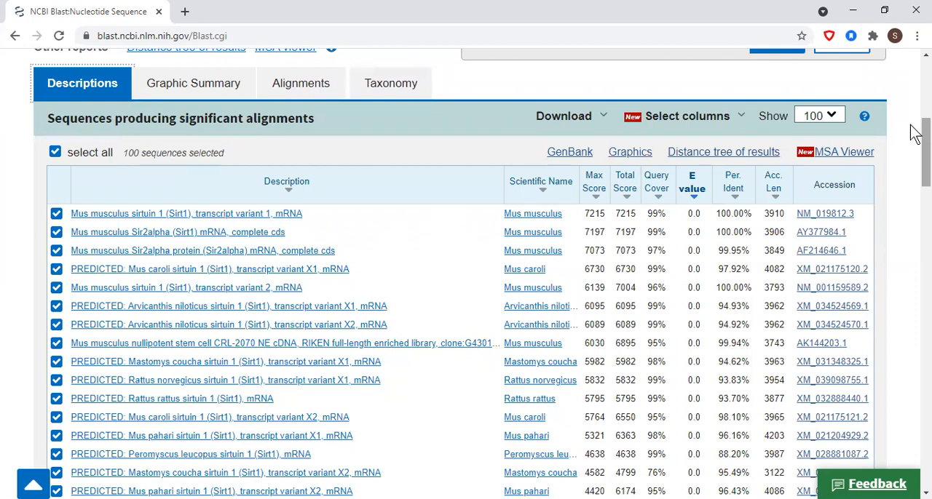
Examine the table of significant alignments, including its score, query cover, E value, percent identity and accession columns.
scroll(915, 131, "up", 1)
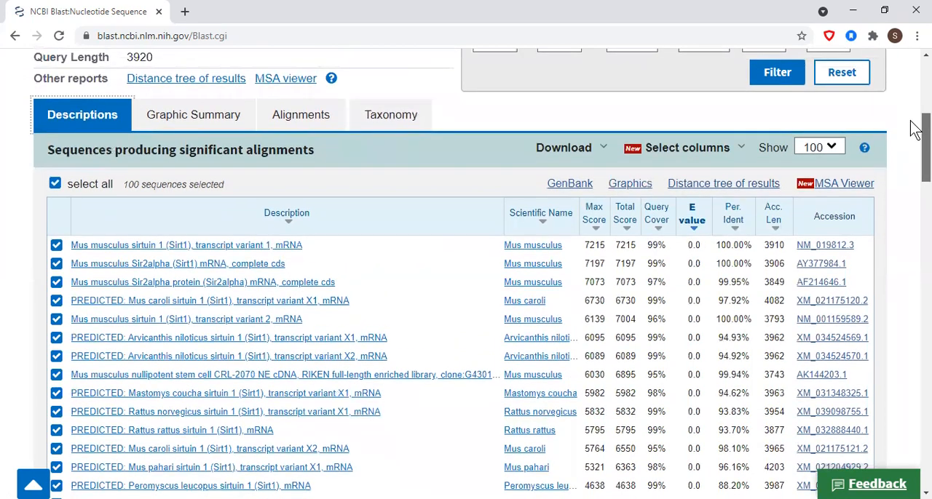
scroll(915, 131, "down", 3)
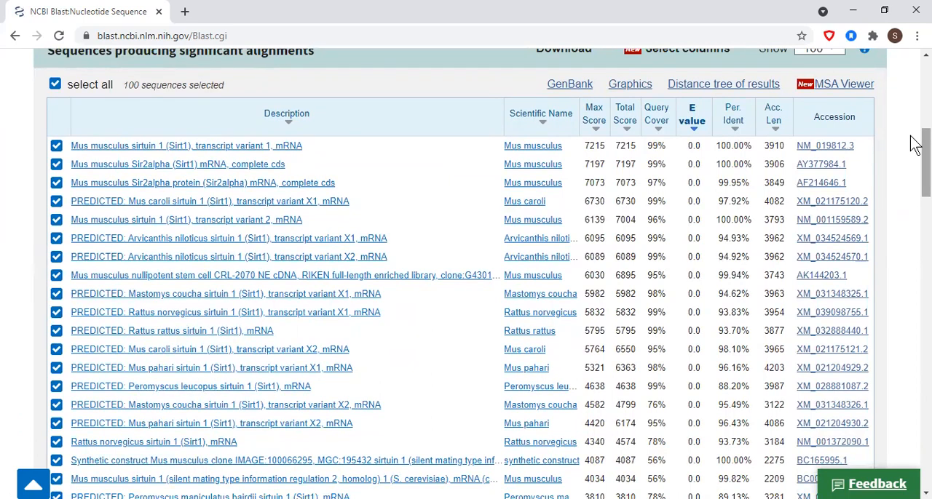
left_click_drag(915, 144, 899, 108)
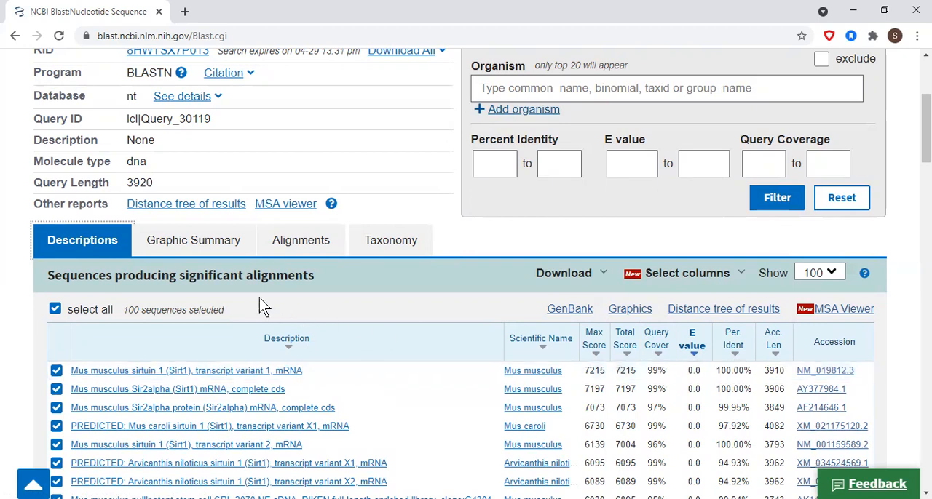
View the results as a graphic summary and examine how far individual hit bars extend along the query, checking a shorter bar's title.
left_click(167, 244)
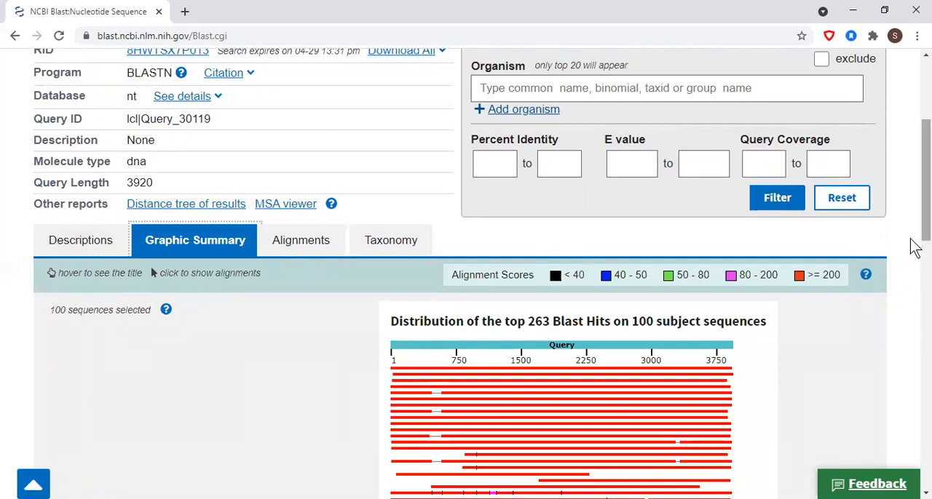
left_click_drag(916, 230, 916, 256)
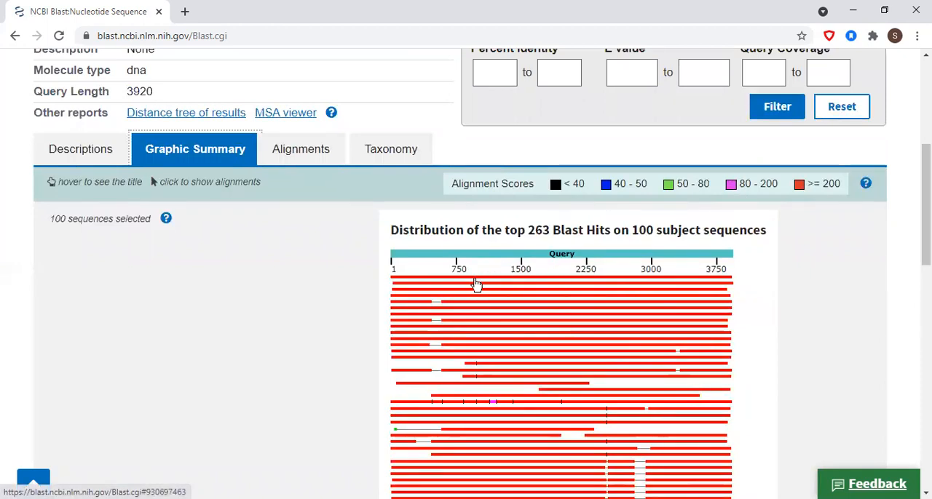
mouse_move(477, 285)
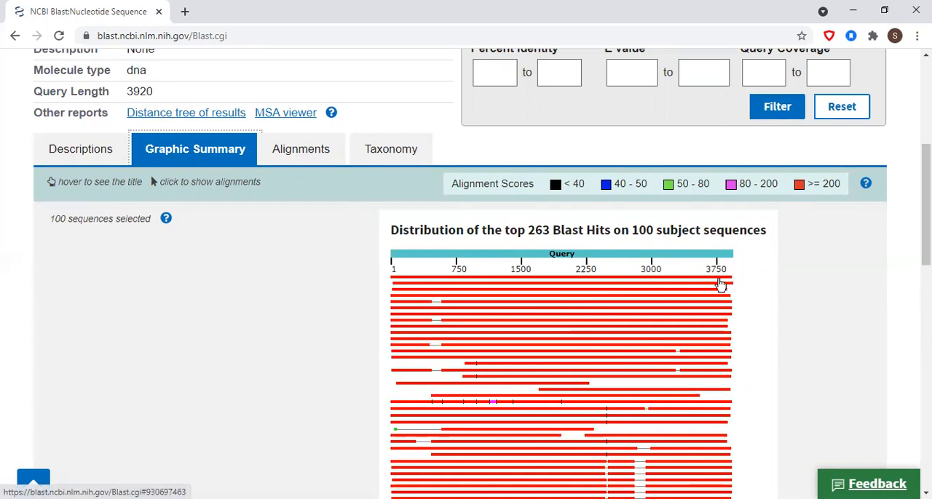
mouse_move(720, 284)
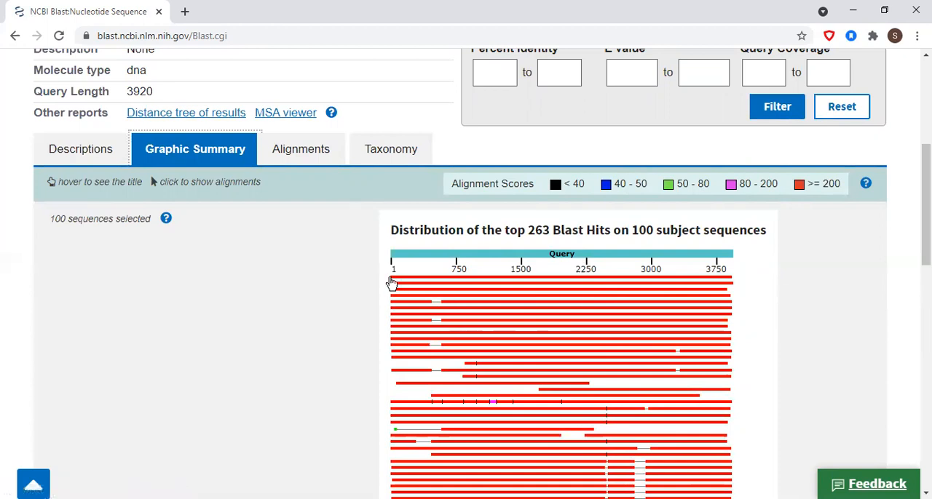
mouse_move(393, 283)
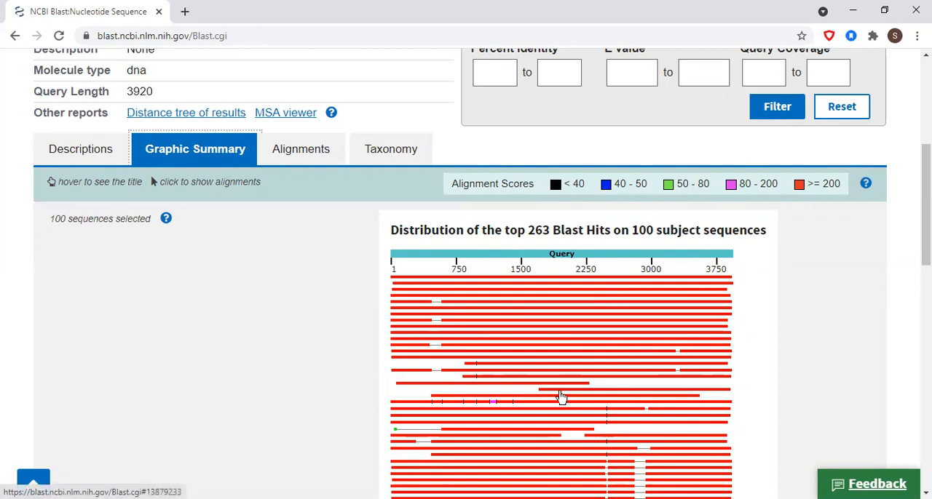
mouse_move(561, 397)
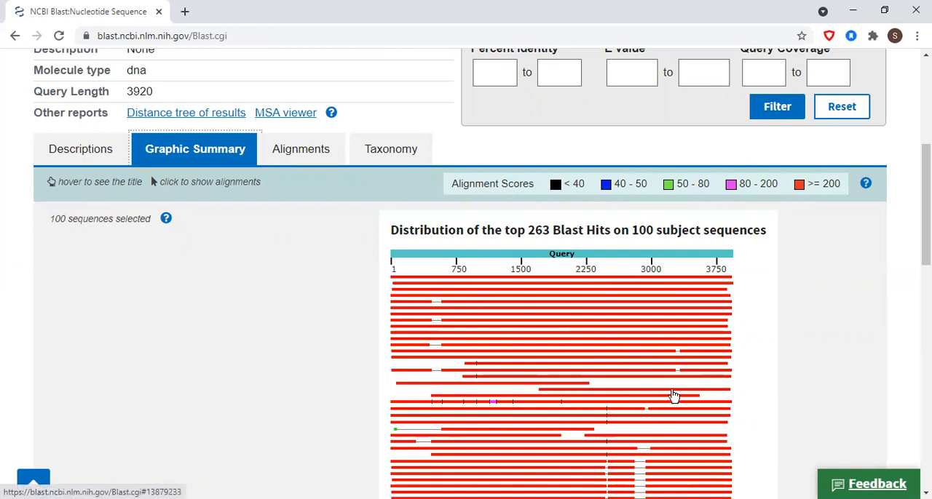
mouse_move(603, 397)
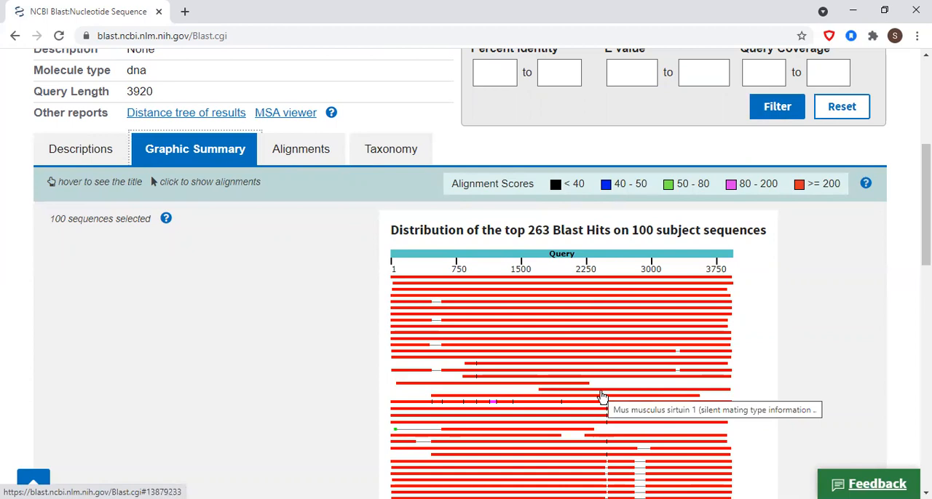
mouse_move(910, 201)
left_mouse_down()
mouse_move(911, 321)
mouse_move(911, 191)
left_mouse_up()
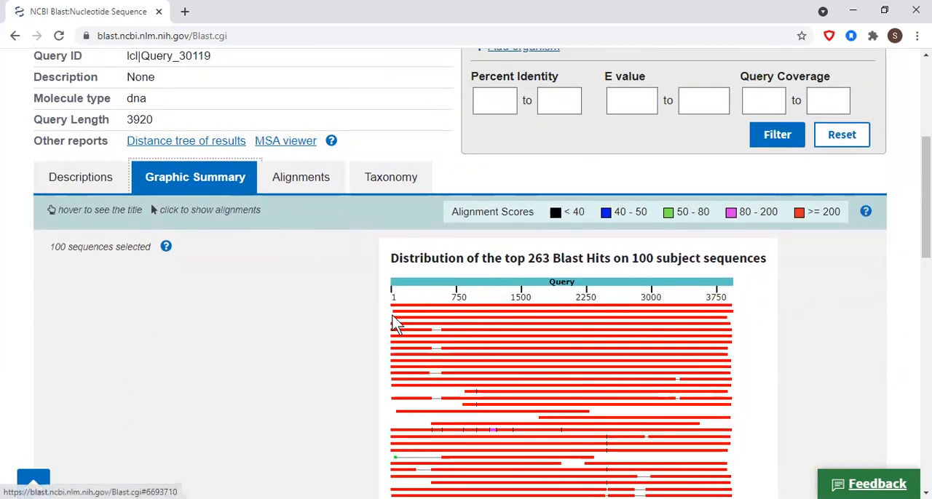
mouse_move(397, 316)
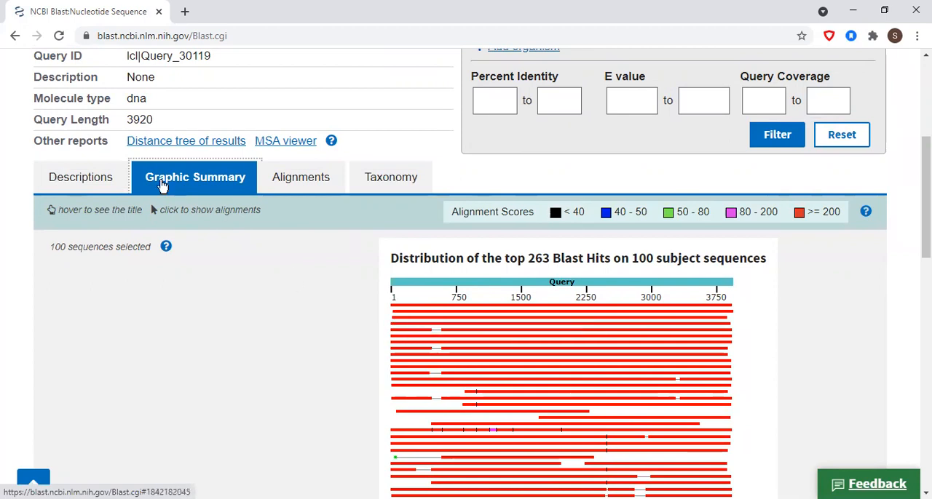
Compare the query cover values in the hit descriptions with the hit bars in the graphic summary.
left_click(78, 182)
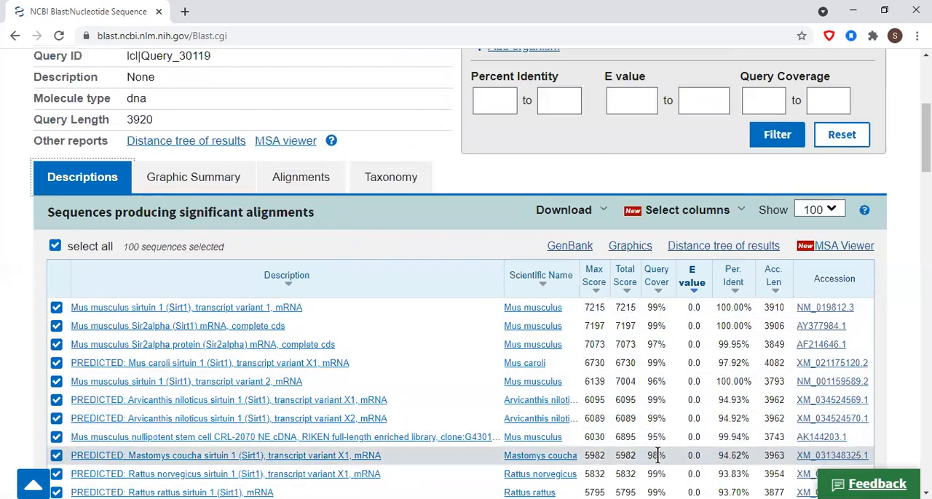
left_click_drag(915, 154, 915, 207)
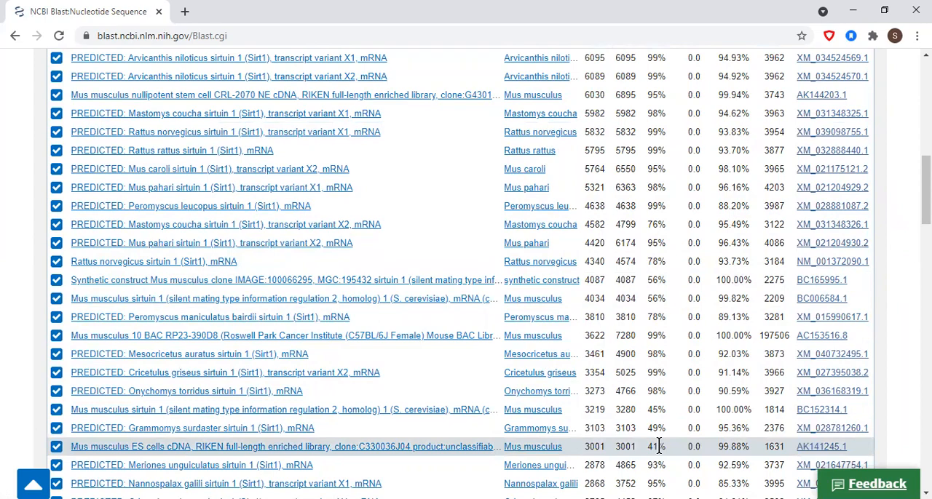
left_click_drag(918, 170, 915, 102)
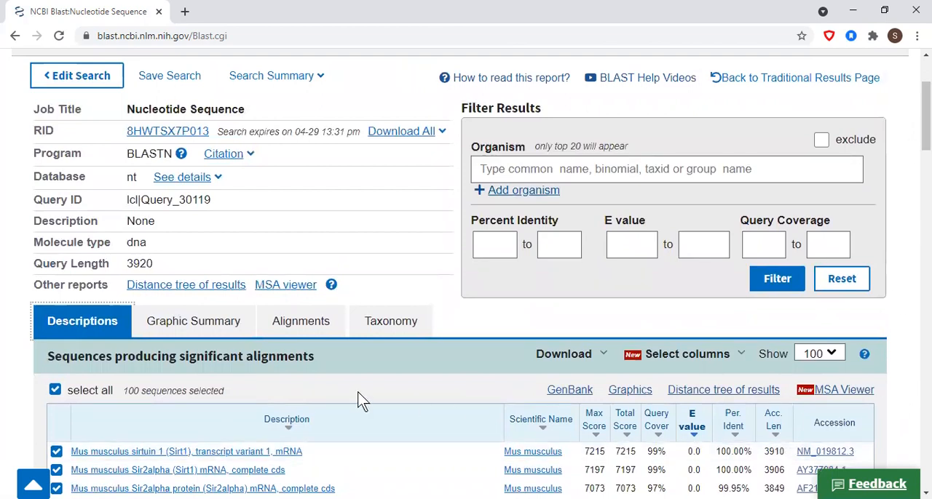
left_click(168, 328)
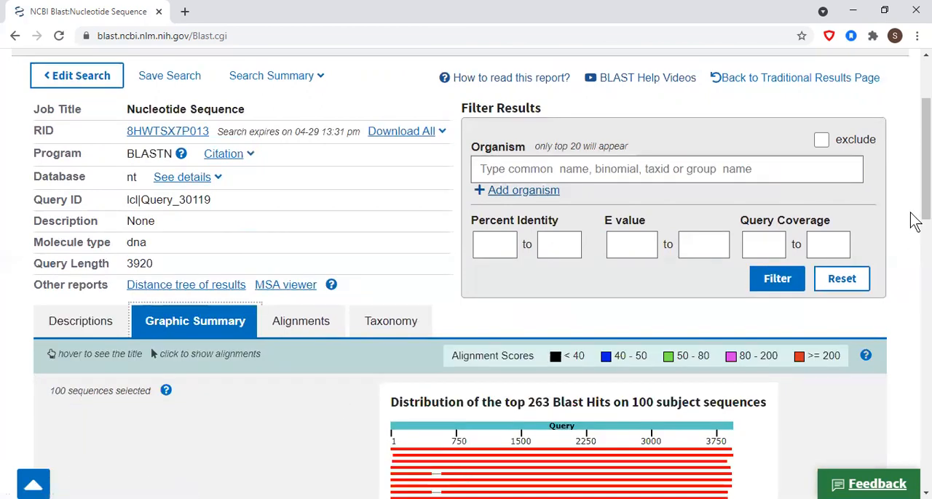
left_click_drag(916, 210, 916, 237)
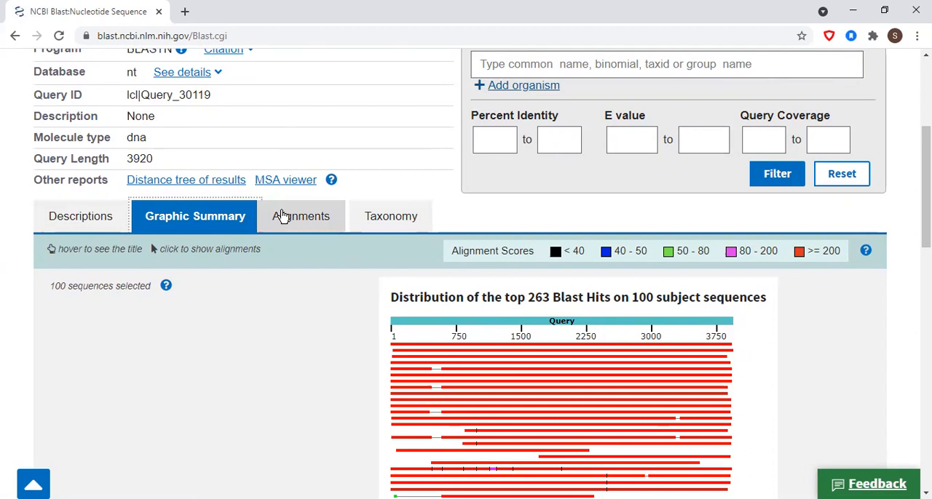
View the pairwise alignments and read through the Mus musculus Sirt1 transcript variant 1 alignment to its end.
left_click(283, 217)
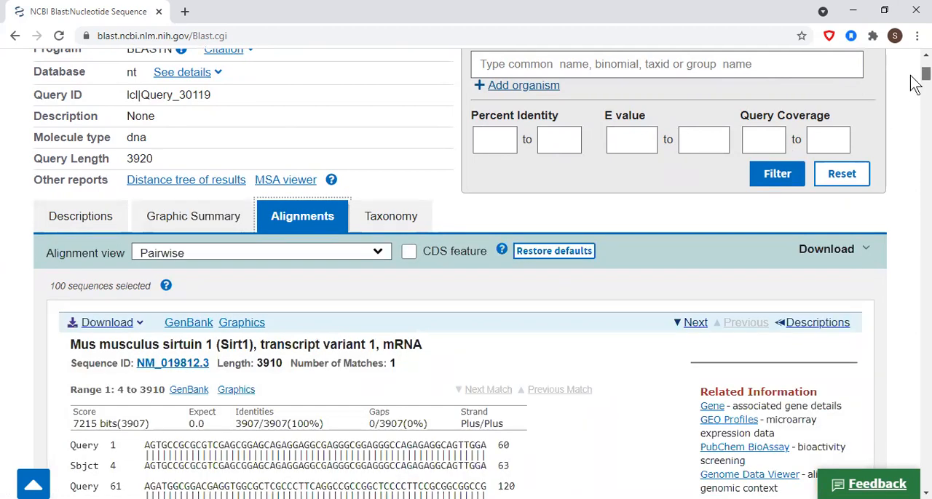
scroll(915, 83, "down", 1)
scroll(915, 84, "down", 2)
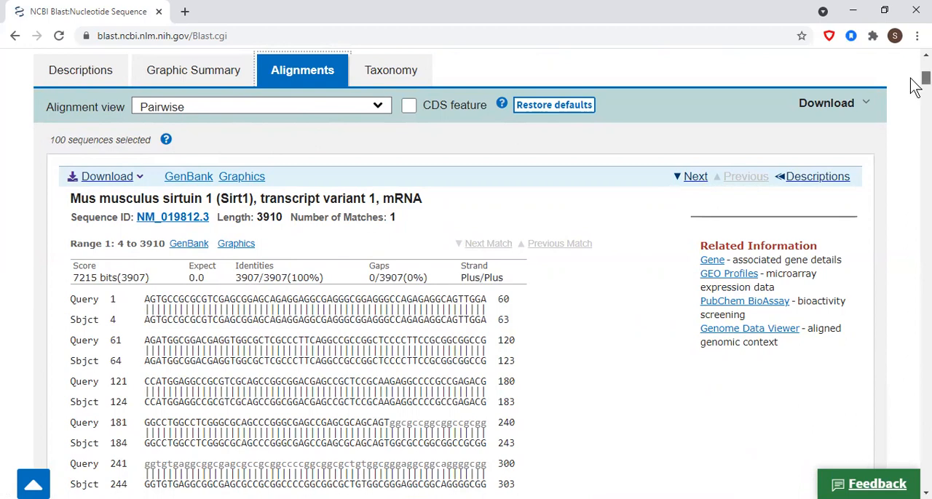
scroll(910, 78, "down", 2)
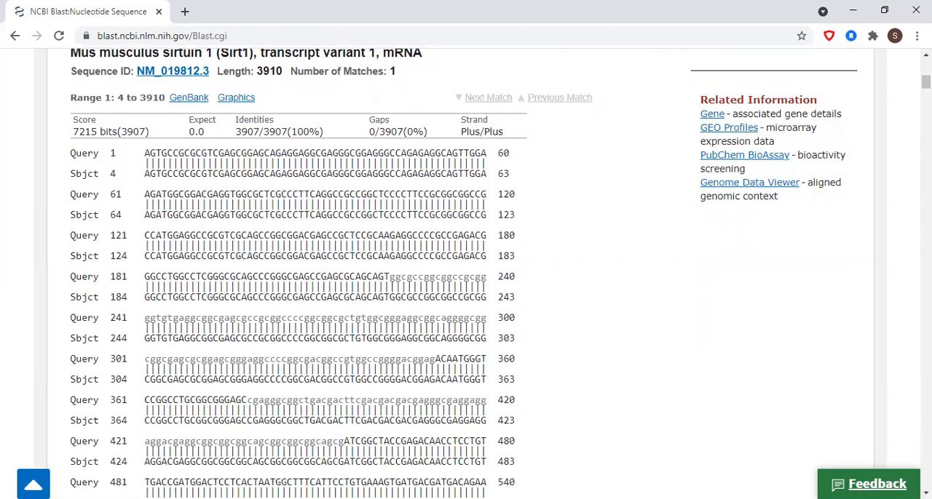
scroll(466, 274, "down", 3)
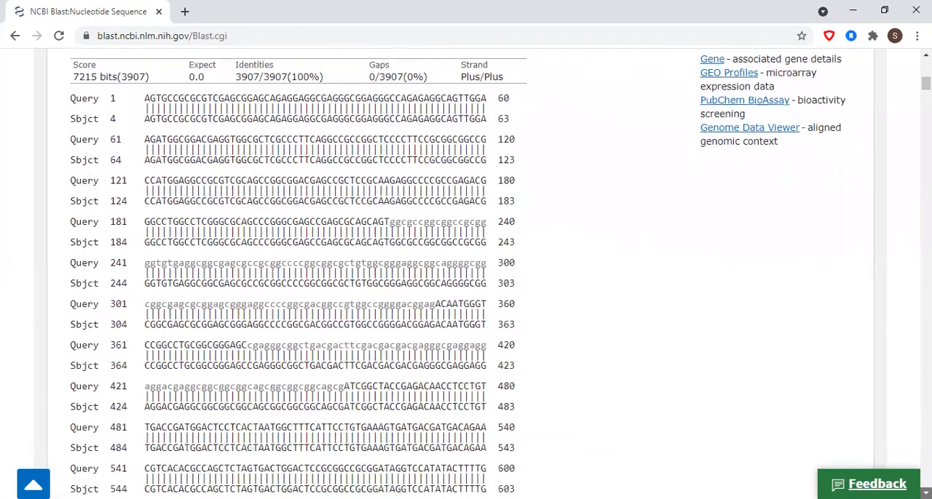
scroll(466, 274, "down", 9)
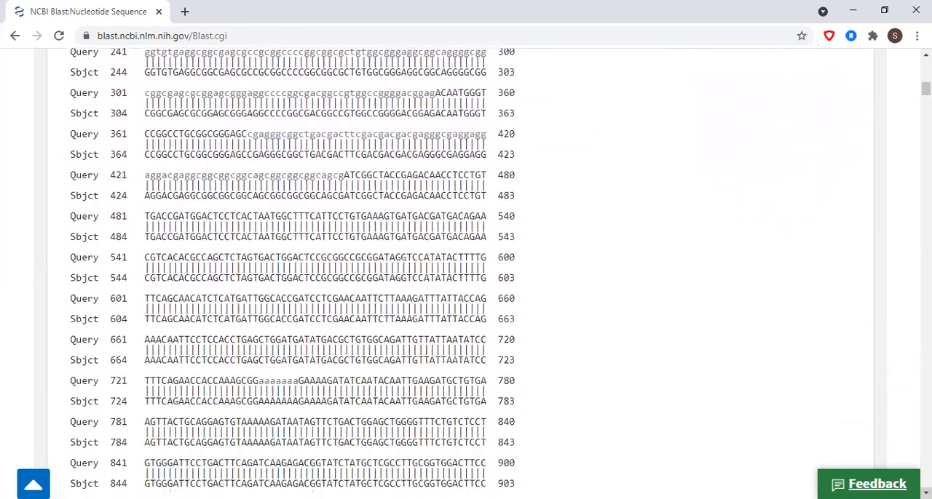
scroll(466, 274, "down", 8)
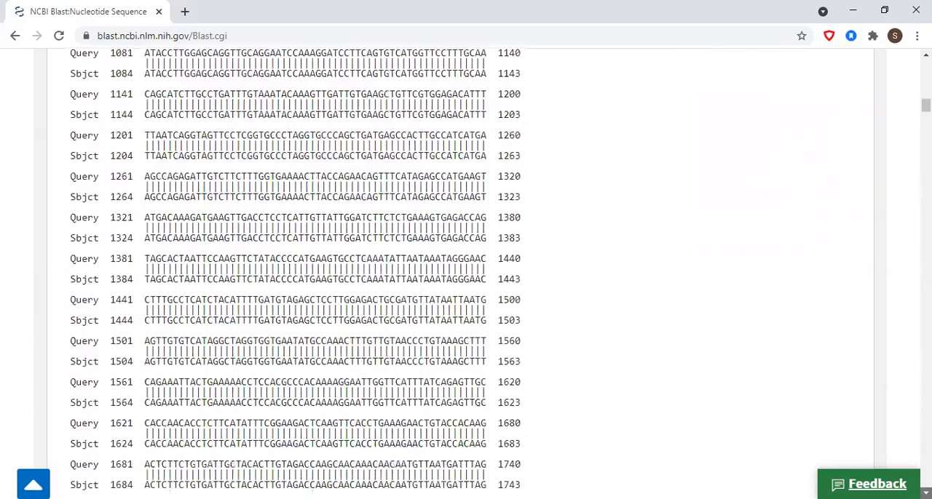
scroll(465, 274, "down", 10)
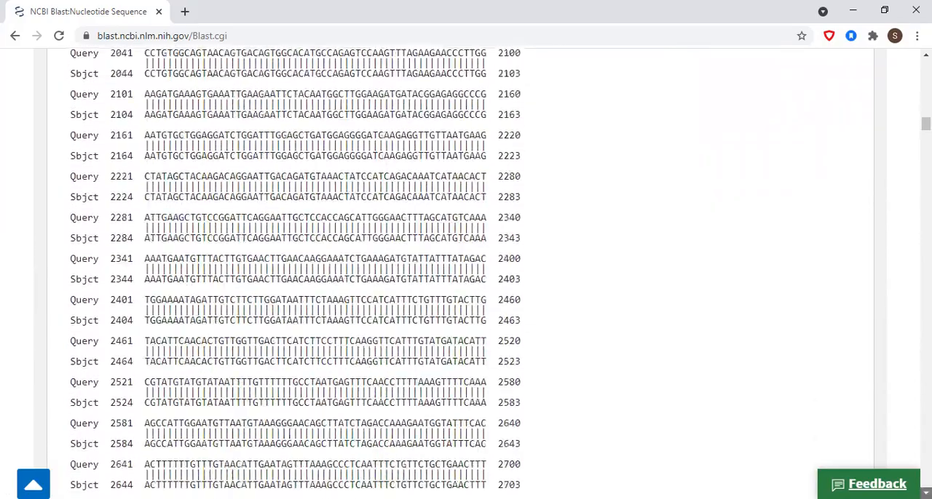
scroll(466, 274, "down", 9)
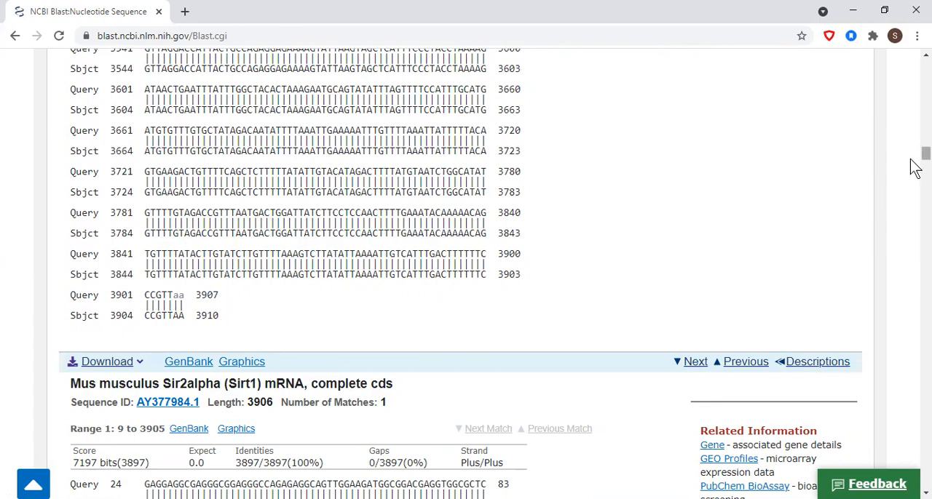
Go back to the start of the first pairwise alignment and examine its score, expect, identities, gaps and strand fields.
scroll(916, 164, "up", 1)
scroll(916, 164, "up", 16)
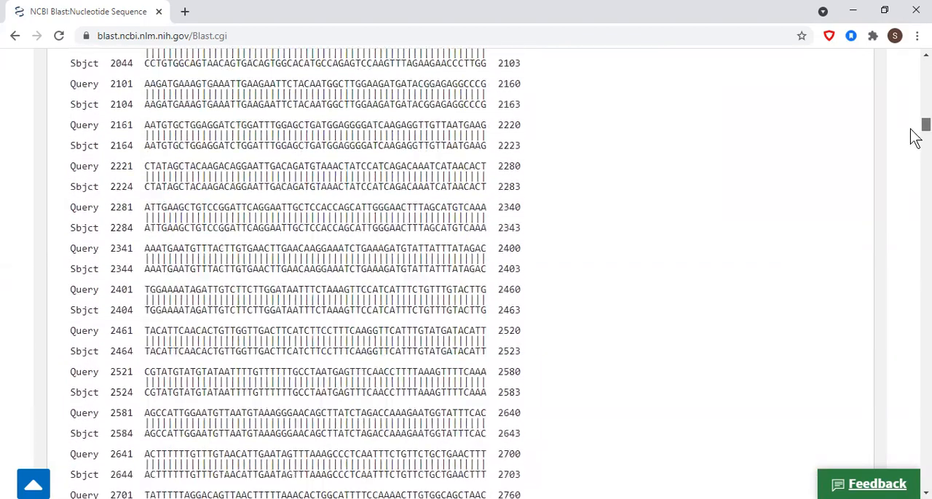
scroll(915, 131, "up", 20)
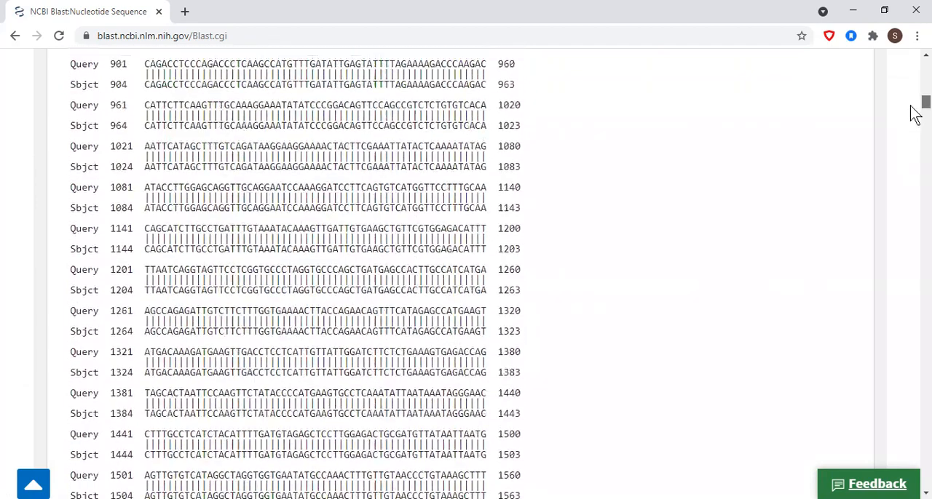
scroll(915, 102, "up", 6)
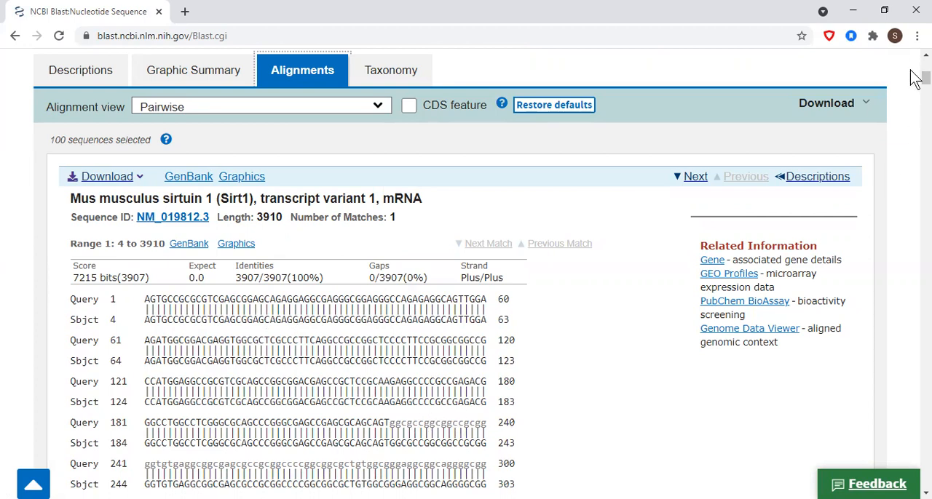
Examine the grey lowercase segments of the query in the first pairwise alignment against the matching subject lines.
left_click_drag(915, 85, 916, 94)
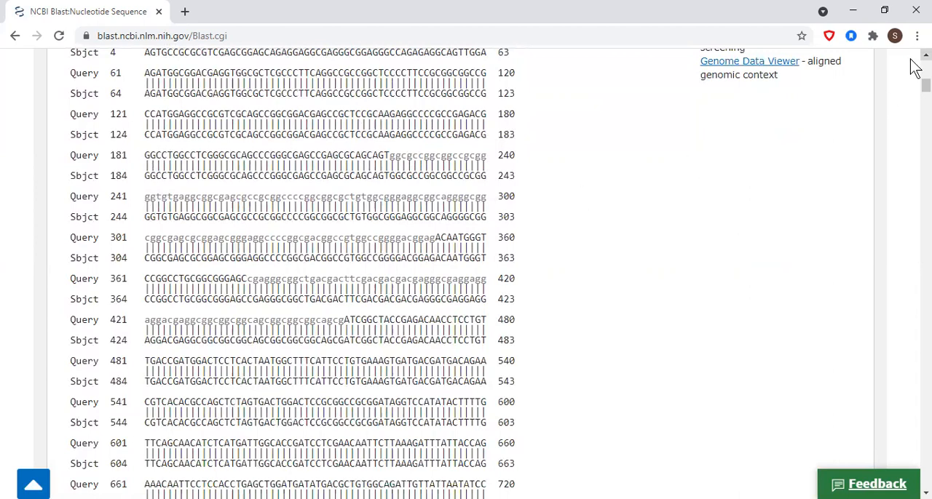
scroll(916, 64, "up", 3)
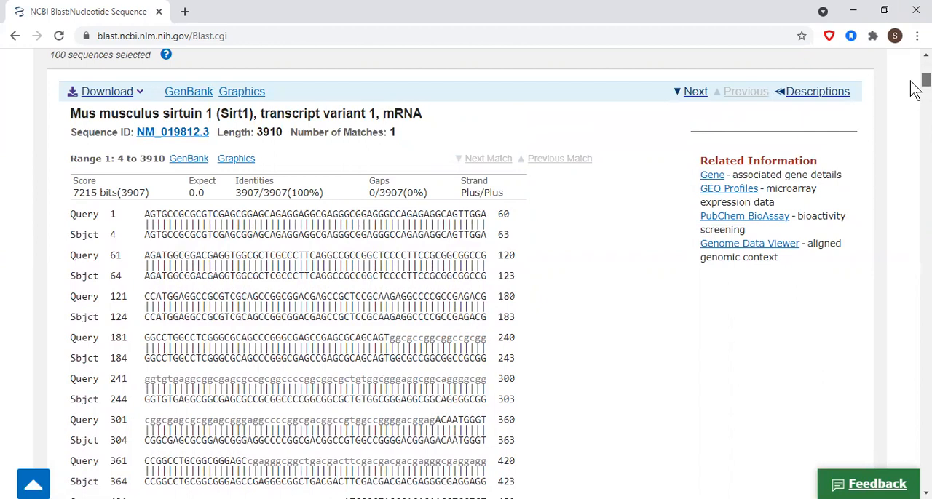
scroll(915, 89, "down", 2)
scroll(916, 93, "down", 1)
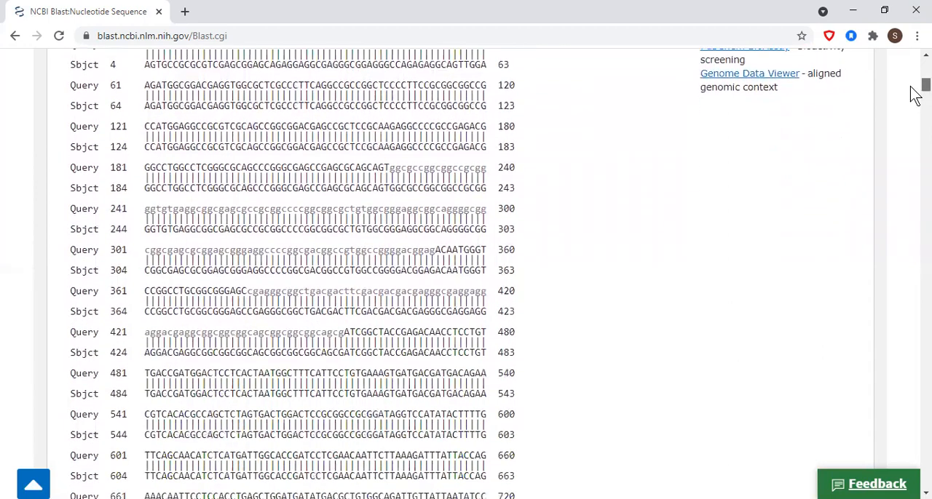
scroll(915, 93, "down", 2)
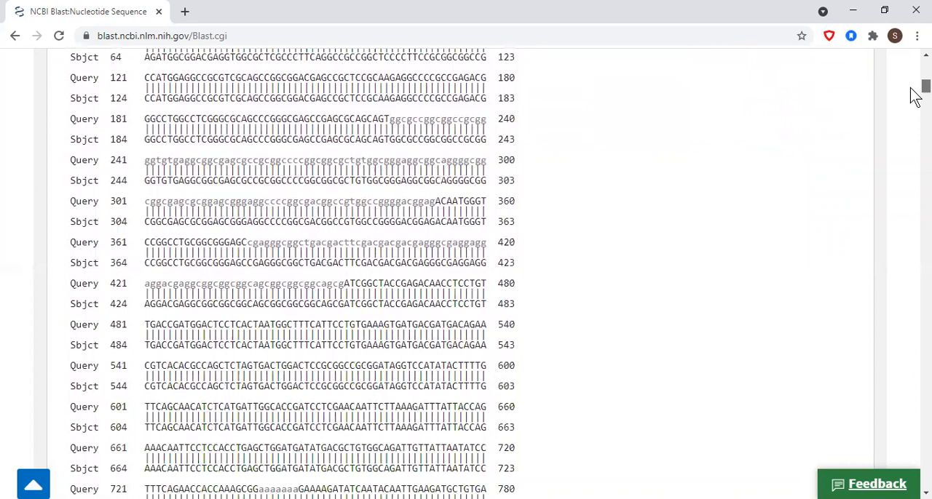
scroll(916, 97, "down", 1)
scroll(915, 95, "down", 19)
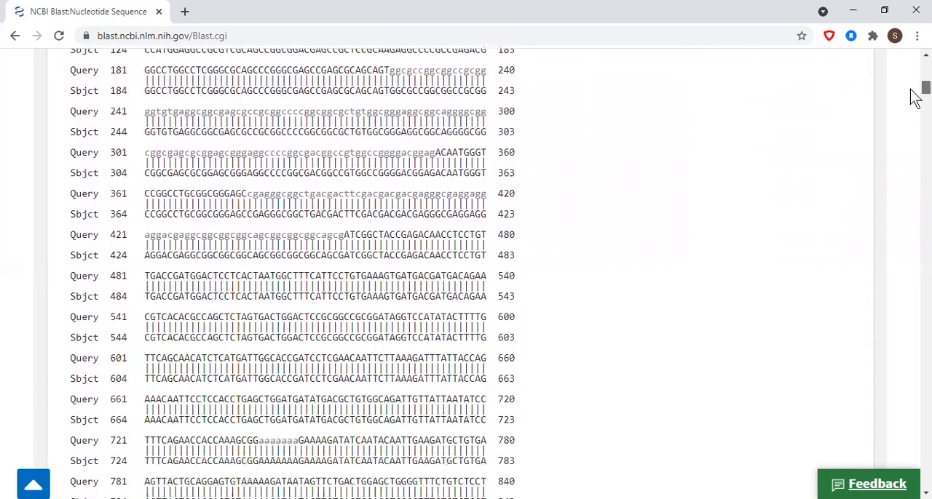
scroll(911, 106, "down", 20)
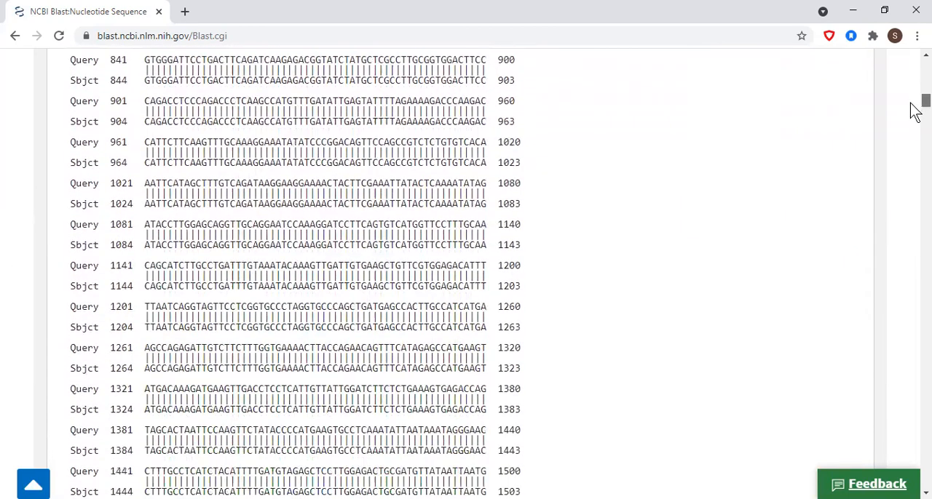
Look at the Mus musculus Sir2alpha (Sirt1) mRNA alignment and set the alignment view to Pairwise with dots for identities.
left_click_drag(910, 118, 911, 162)
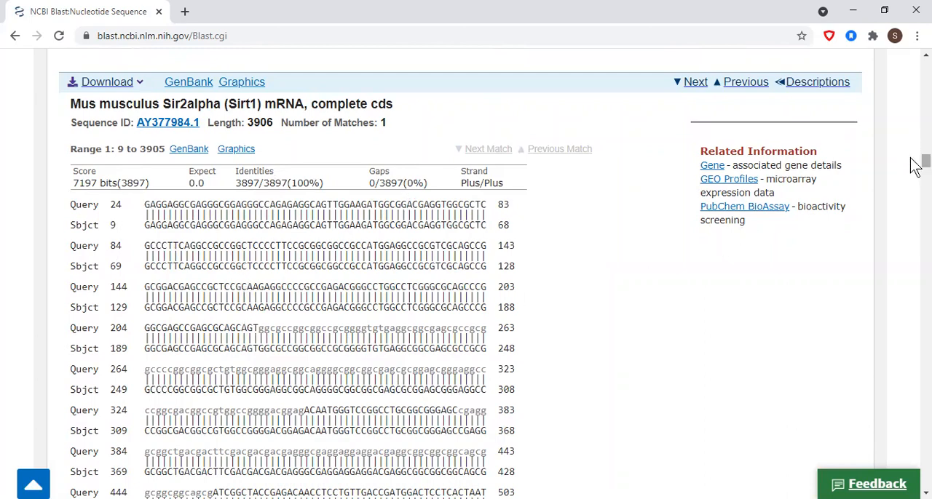
left_click_drag(916, 165, 916, 82)
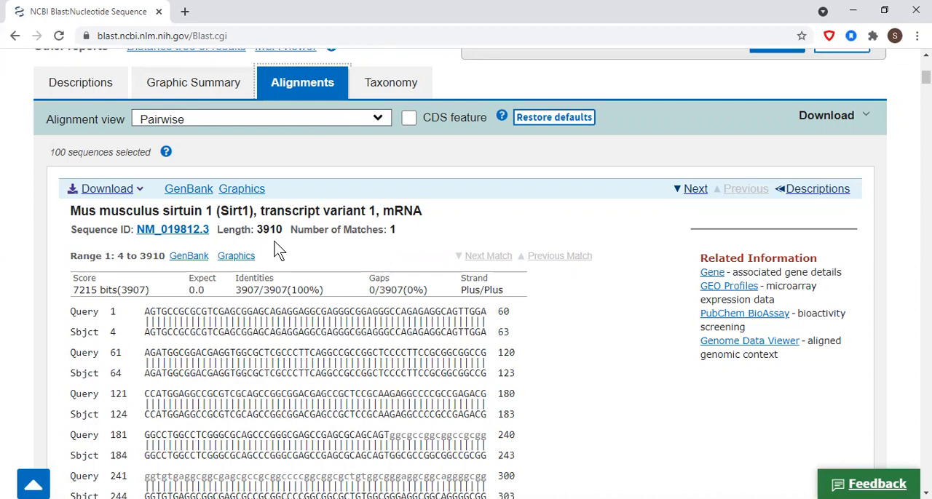
left_click(380, 121)
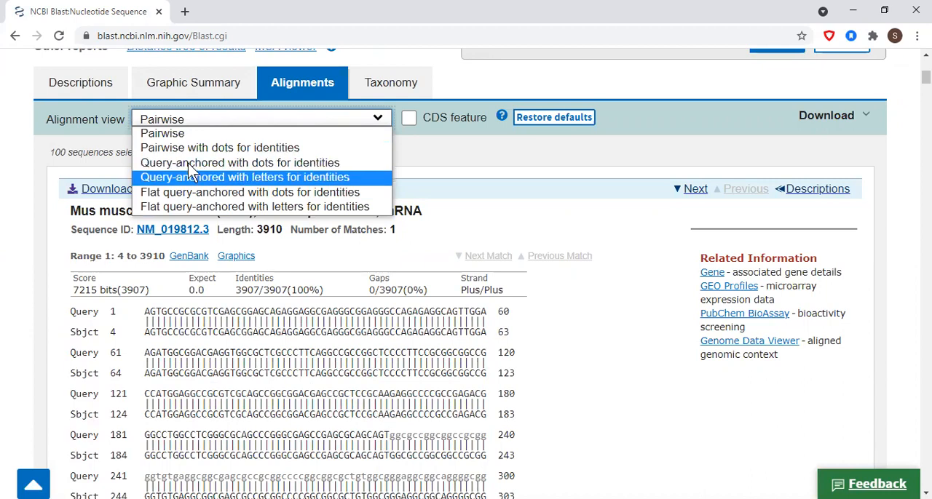
left_click(250, 148)
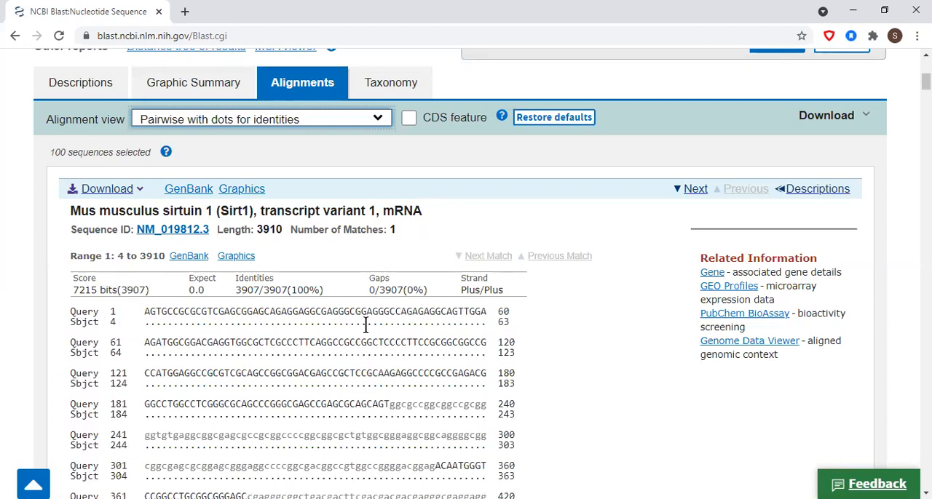
Examine the dotted alignments from the first hit down to XM_021175120.2, checking its subject lines for mismatches and gaps.
left_click_drag(915, 84, 916, 88)
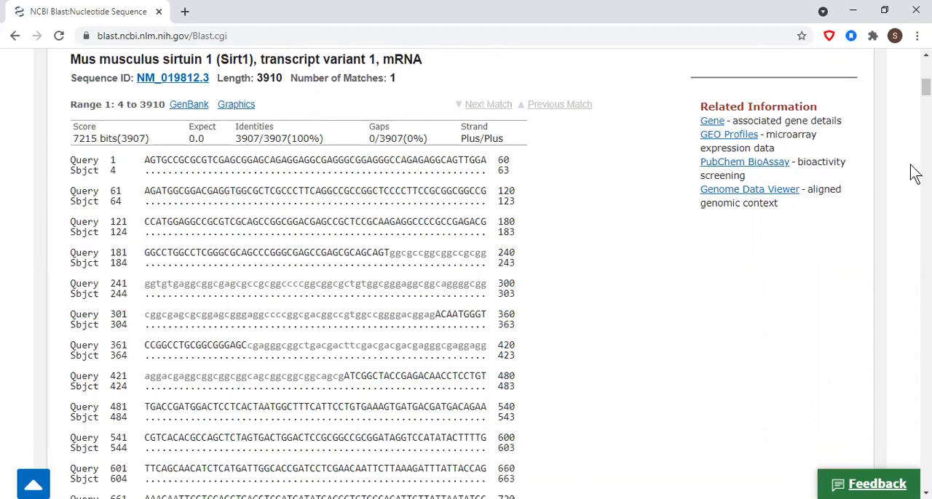
left_click_drag(911, 96, 911, 329)
scroll(915, 337, "down", 1)
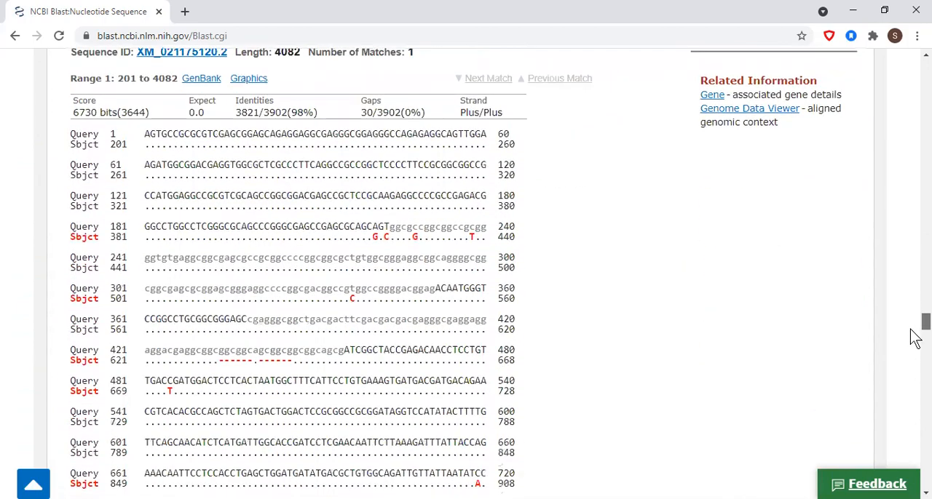
scroll(916, 336, "down", 1)
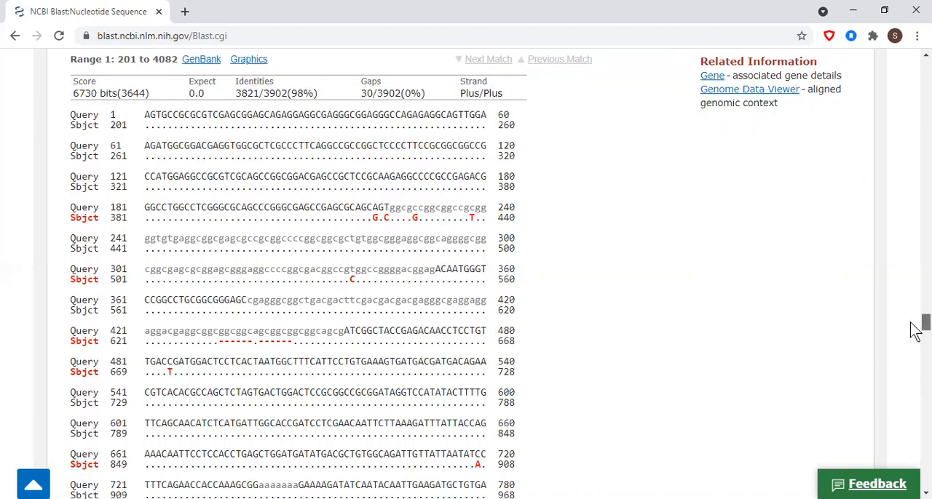
View the taxonomy lineage report of the hits and return to the hit descriptions.
left_click_drag(916, 331, 914, 88)
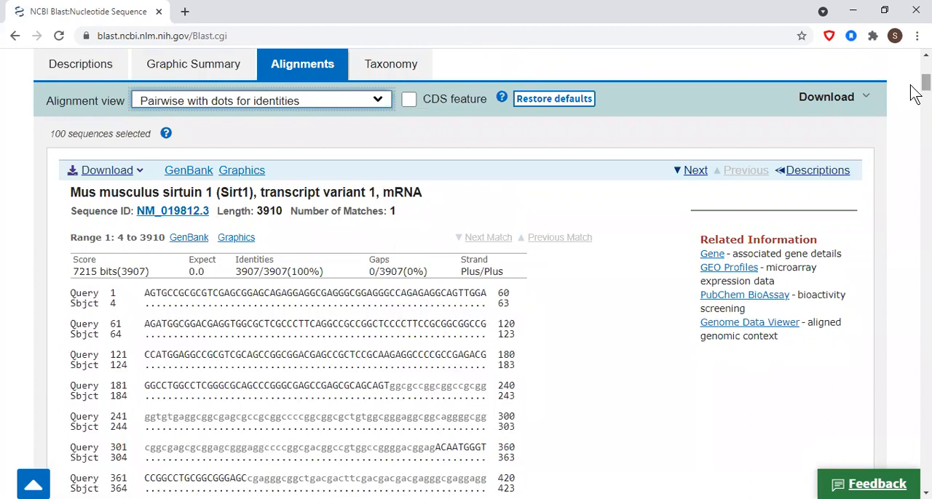
scroll(917, 83, "up", 1)
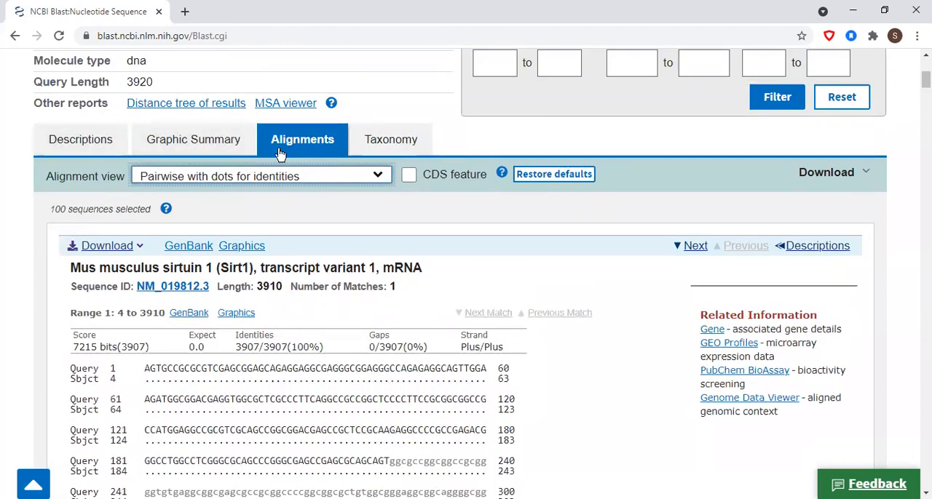
left_click(382, 143)
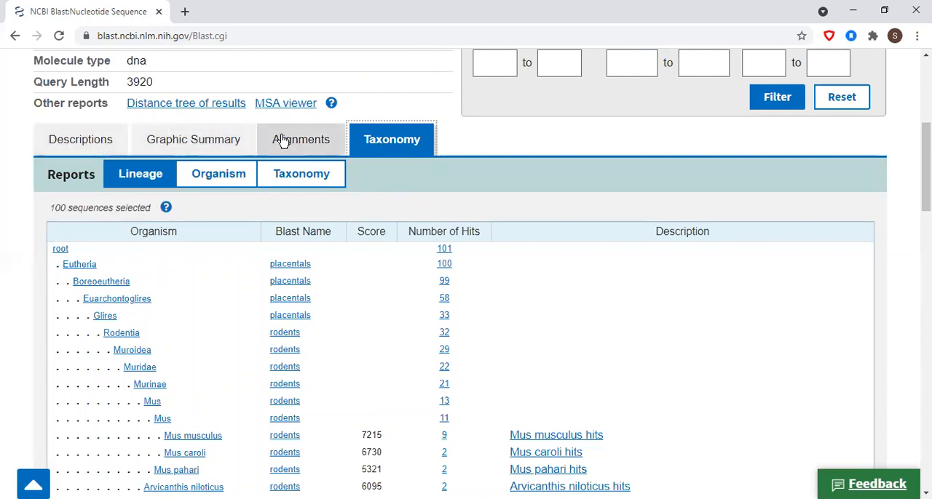
left_click(81, 144)
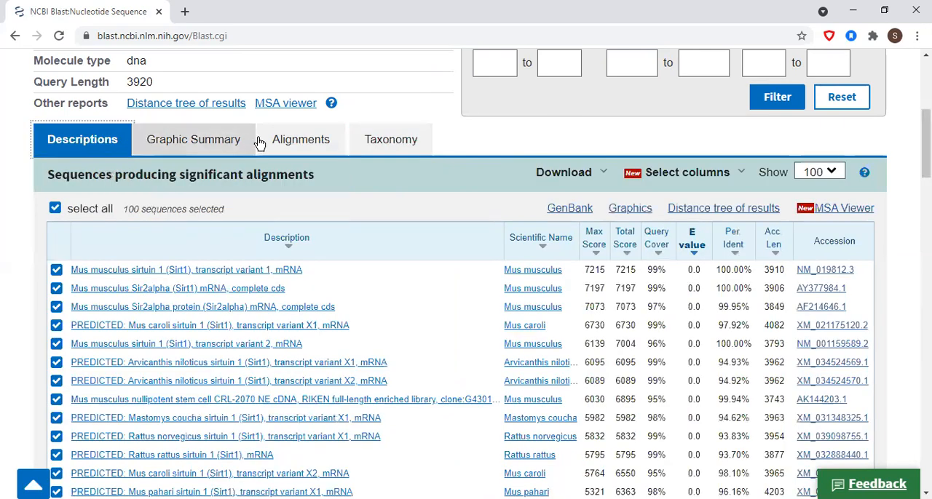